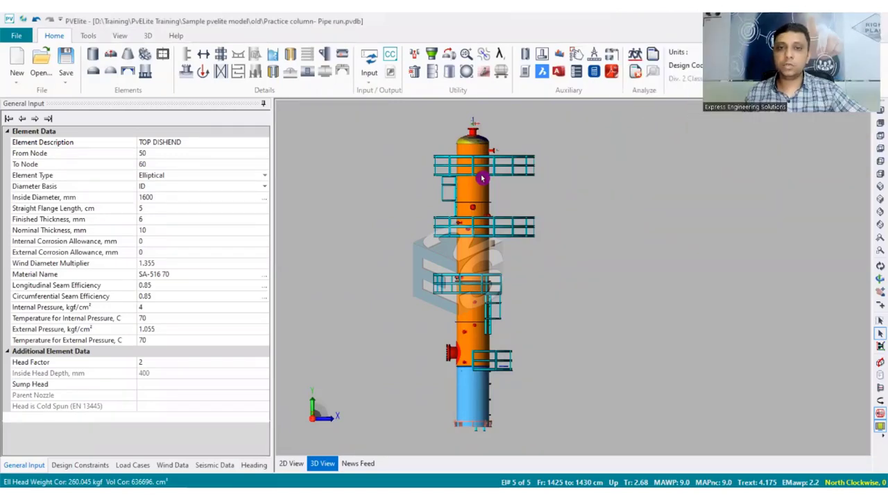
scroll(471, 198, up, 1)
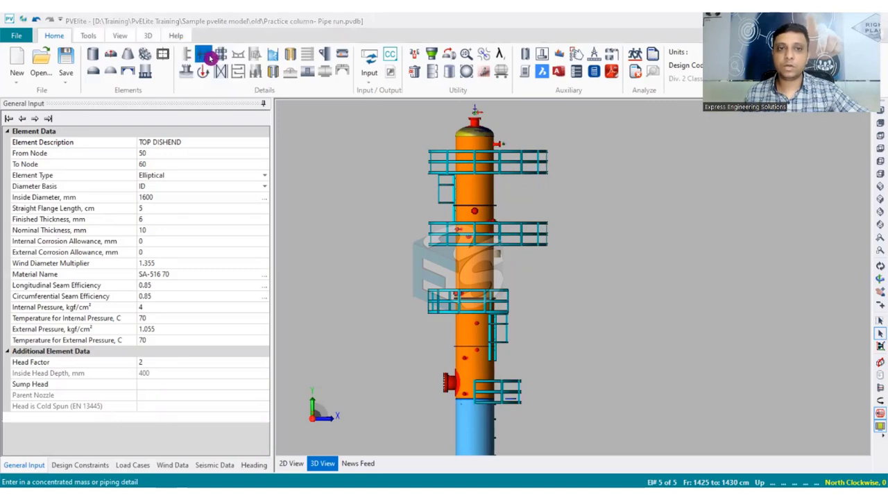
click(203, 55)
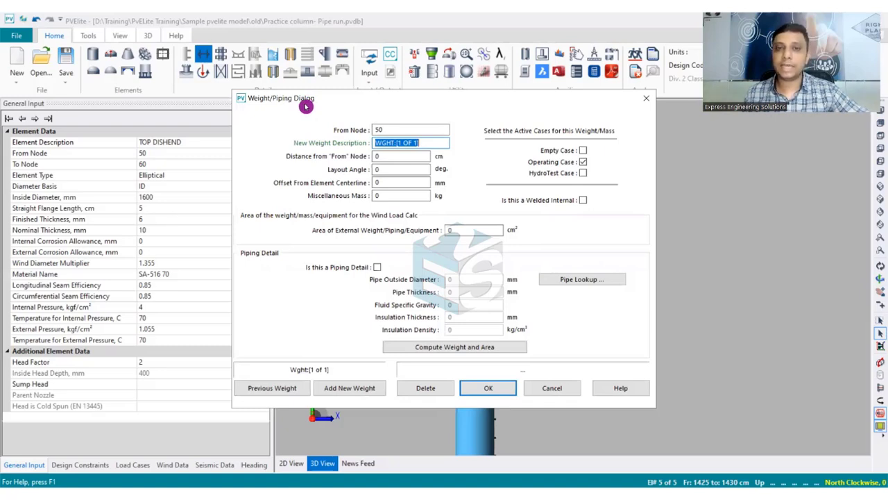
drag(331, 98, 310, 197)
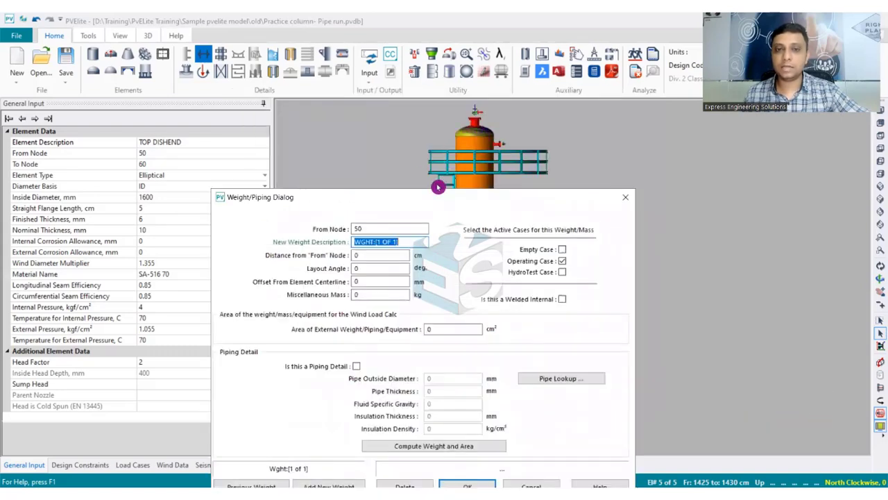
drag(432, 192, 430, 152)
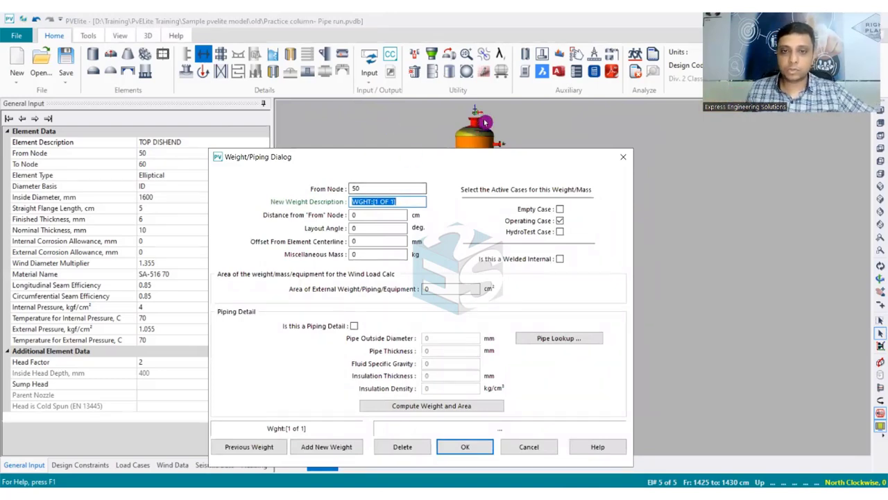
click(623, 157)
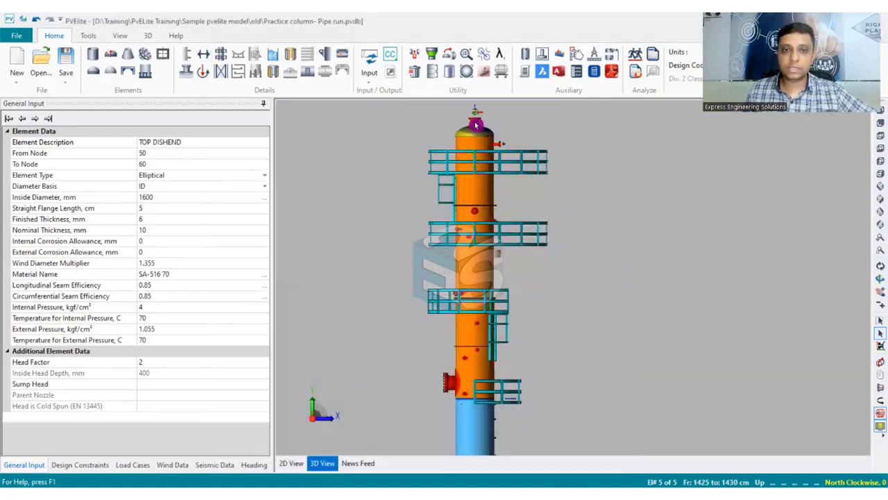
Review the input data of the nozzle on the top dished end, including its schedule and diameter
double_click(504, 145)
click(620, 455)
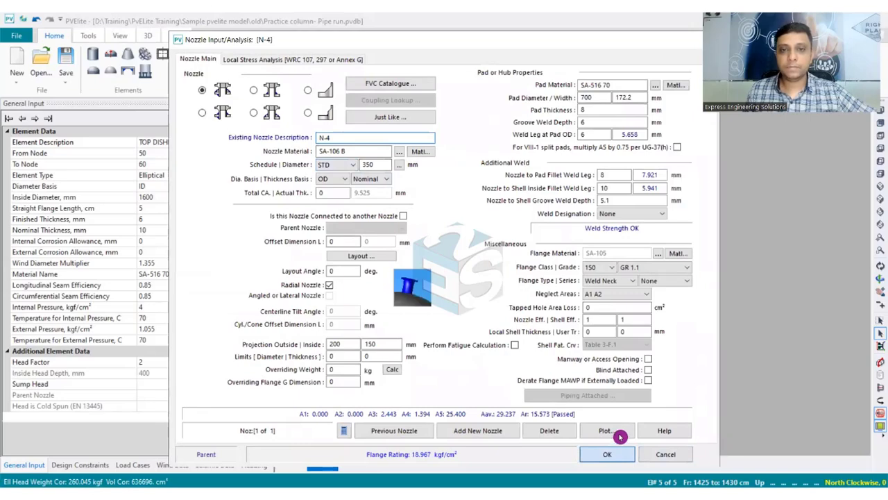
click(617, 431)
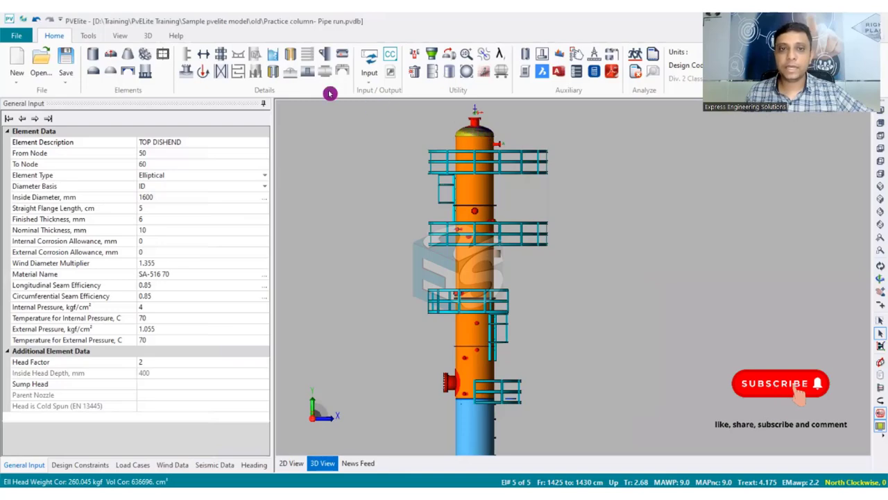
Start a new weight/piping entry from node 50 on the top dished end and describe it as PIPE-1
click(204, 56)
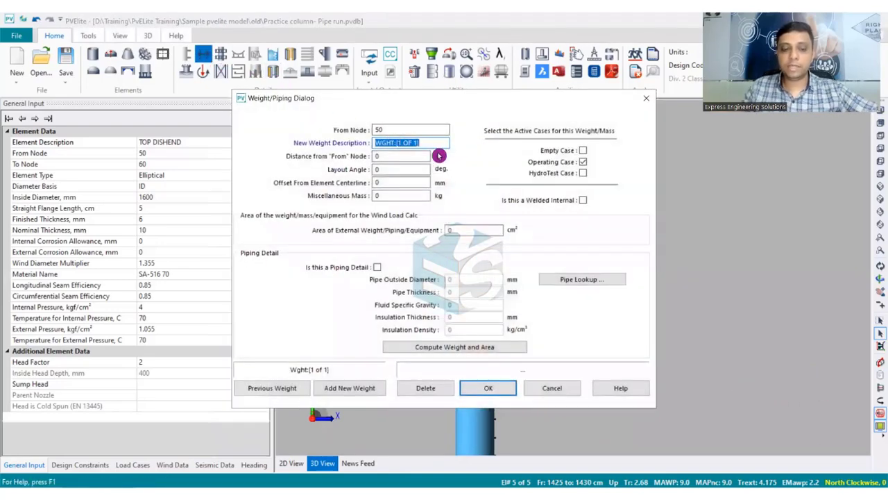
text(PIPE-1)
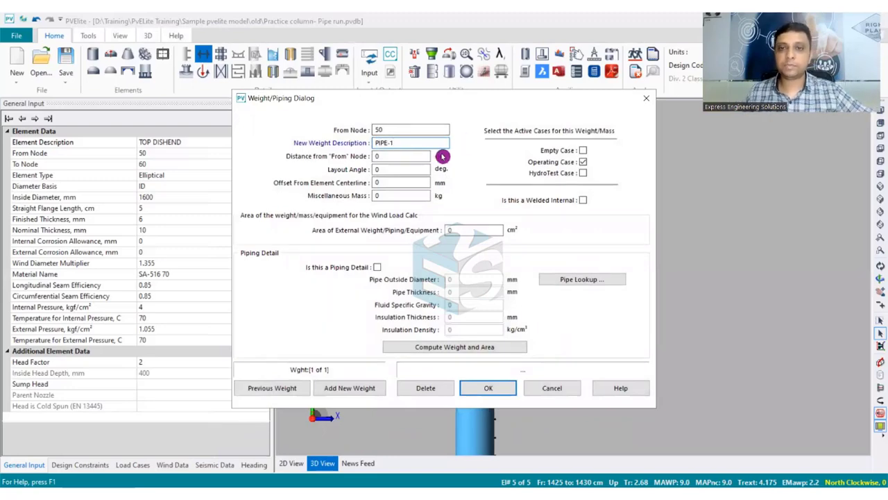
drag(485, 104, 479, 194)
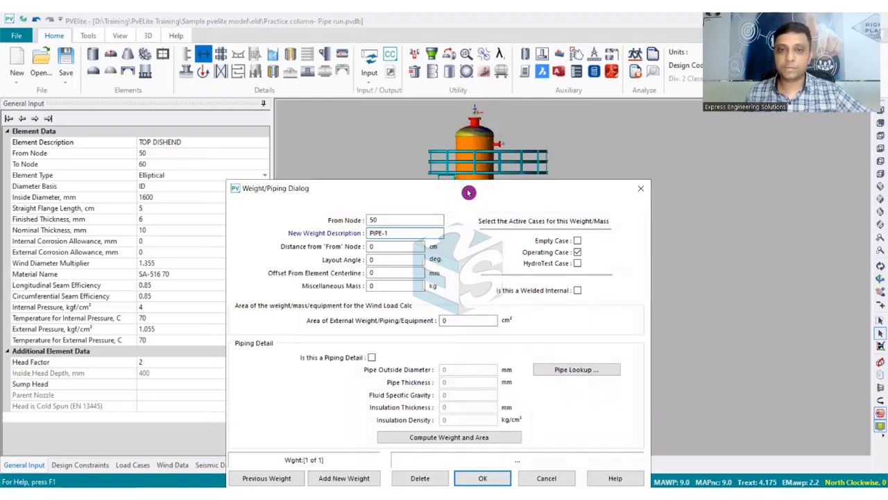
drag(469, 193, 480, 130)
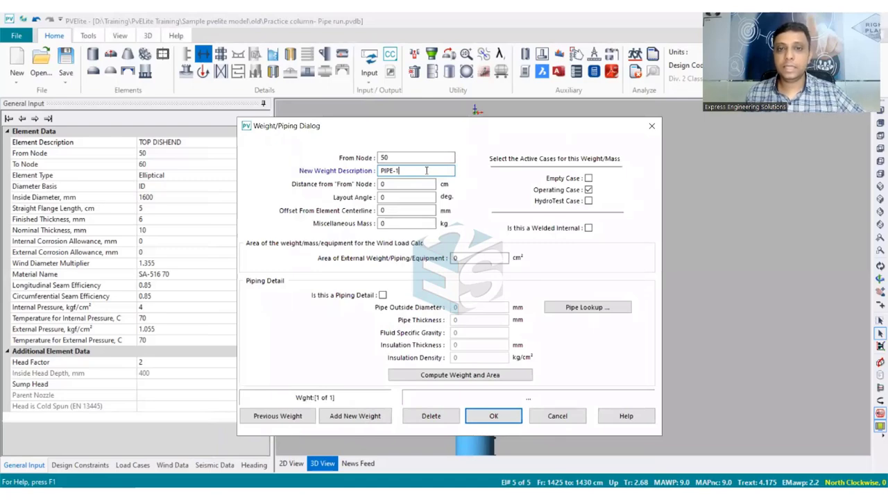
click(426, 170)
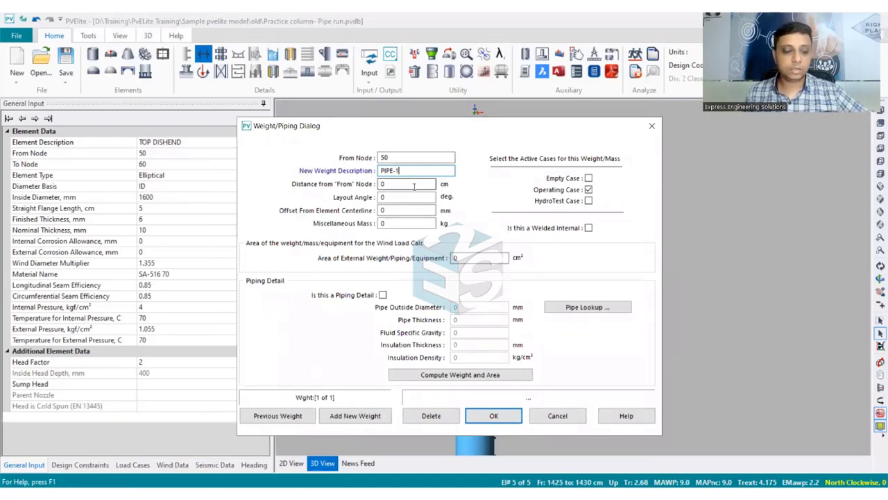
Set the layout angle of PIPE-1 to 90 degrees and its offset from the element centerline to 1500 mm
double_click(403, 199)
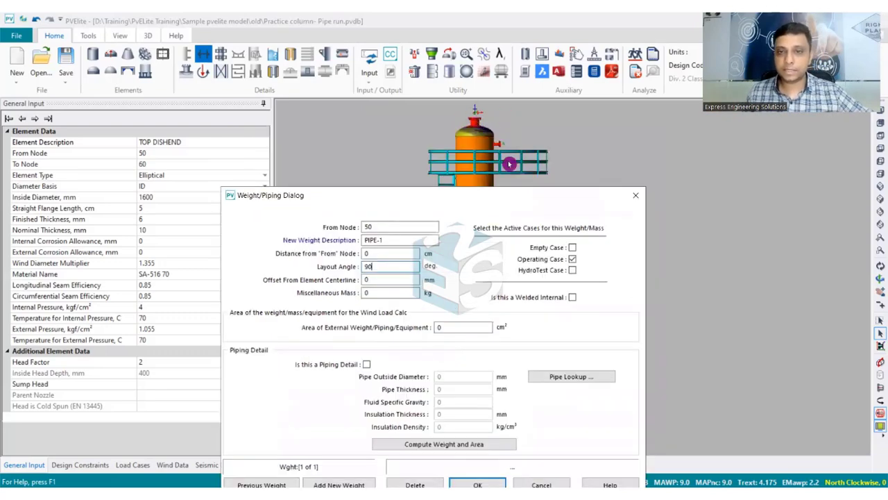
click(392, 279)
double_click(393, 280)
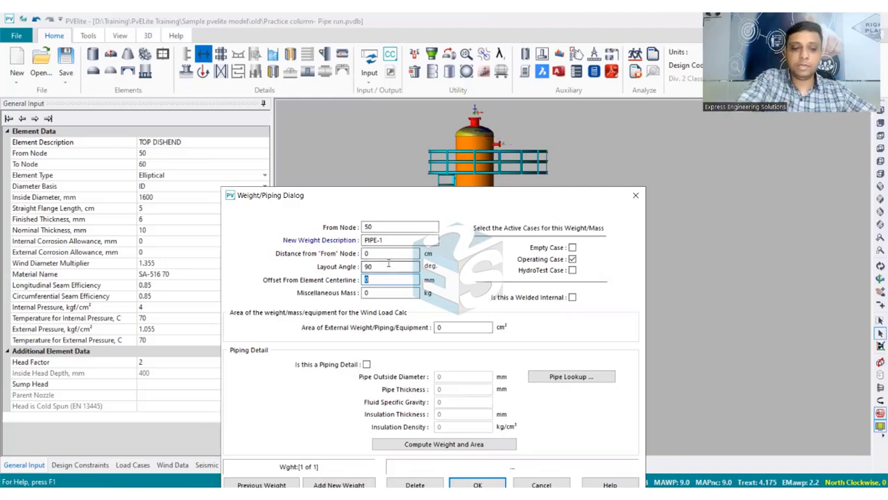
text(00)
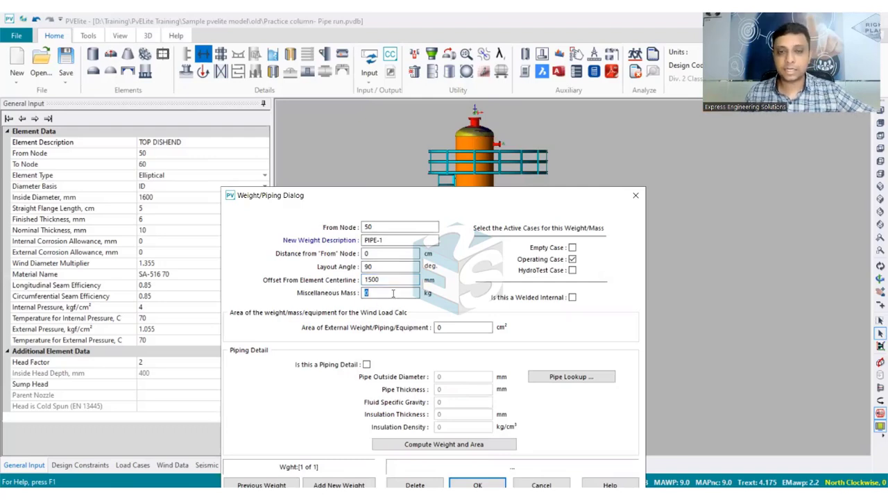
click(380, 202)
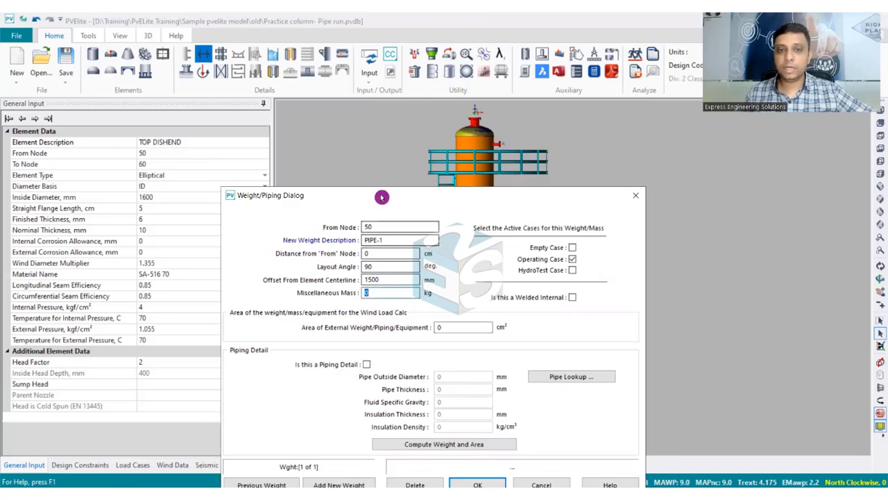
drag(387, 197, 397, 132)
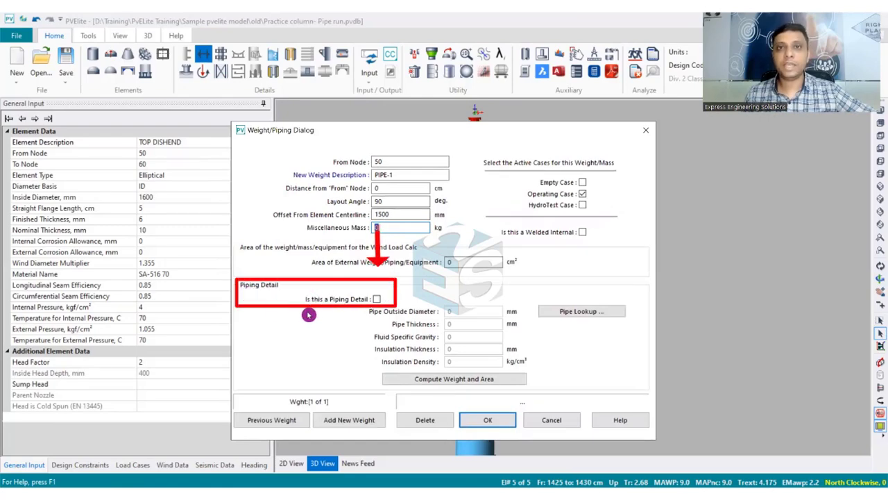
Mark PIPE-1 as a piping detail so that its pipe data can be entered
click(376, 299)
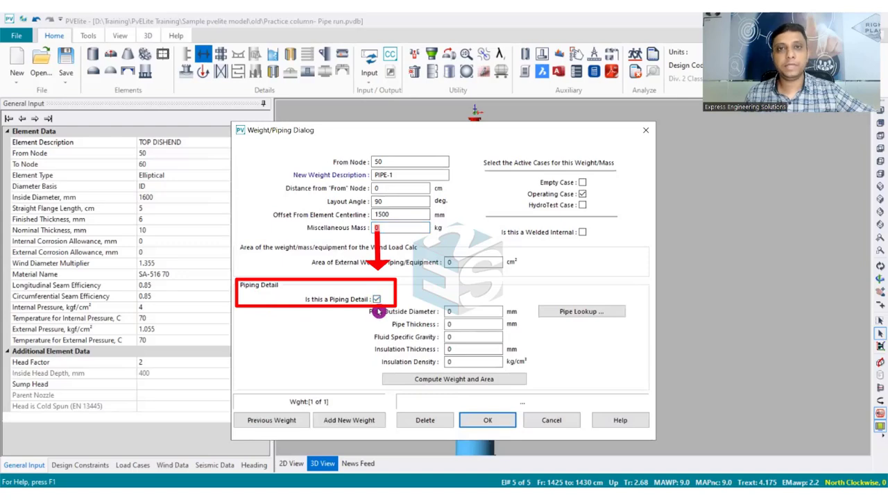
double_click(454, 312)
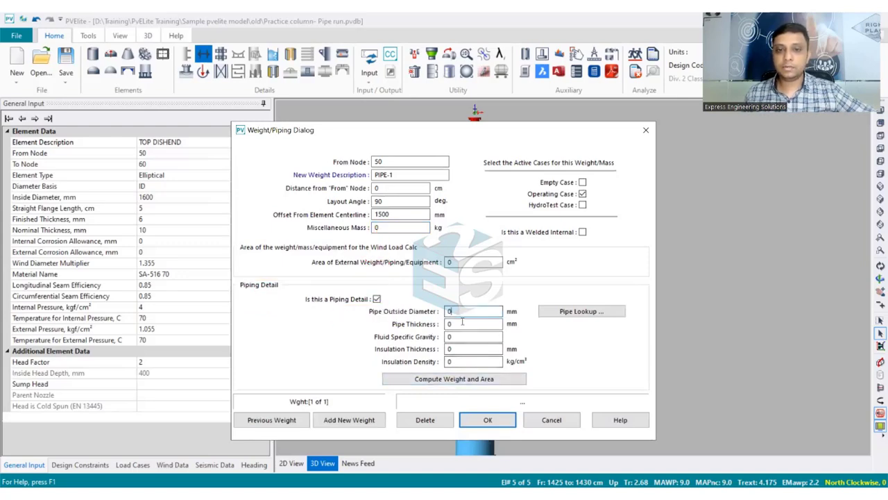
click(467, 358)
click(465, 336)
click(468, 323)
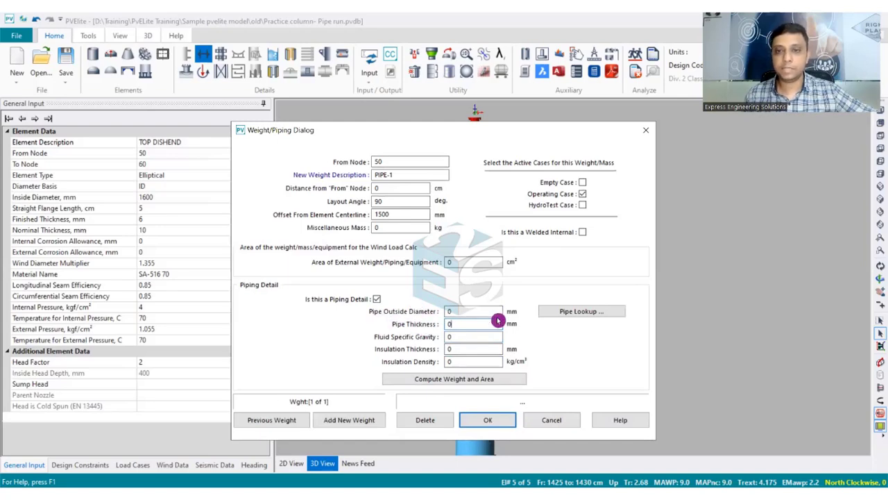
Look up a seamless STD schedule pipe of 350 nominal diameter without mill tolerance deduction and apply it to PIPE-1
click(587, 317)
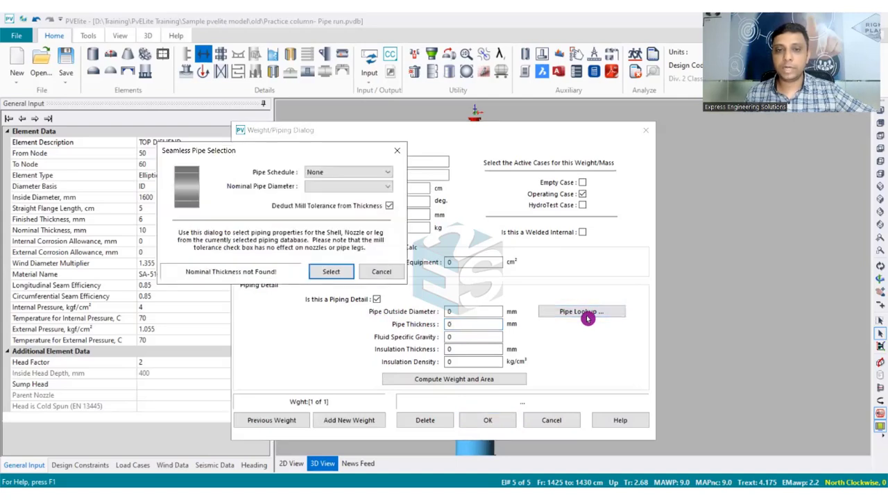
drag(308, 154, 364, 145)
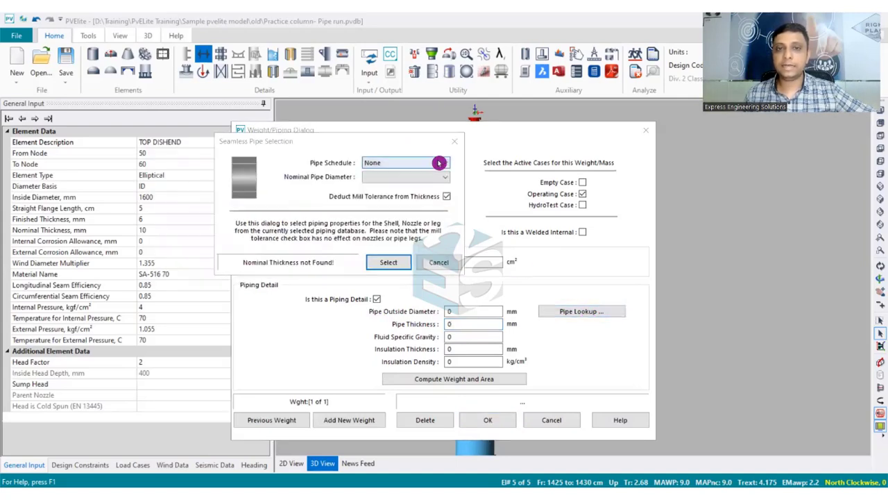
click(439, 163)
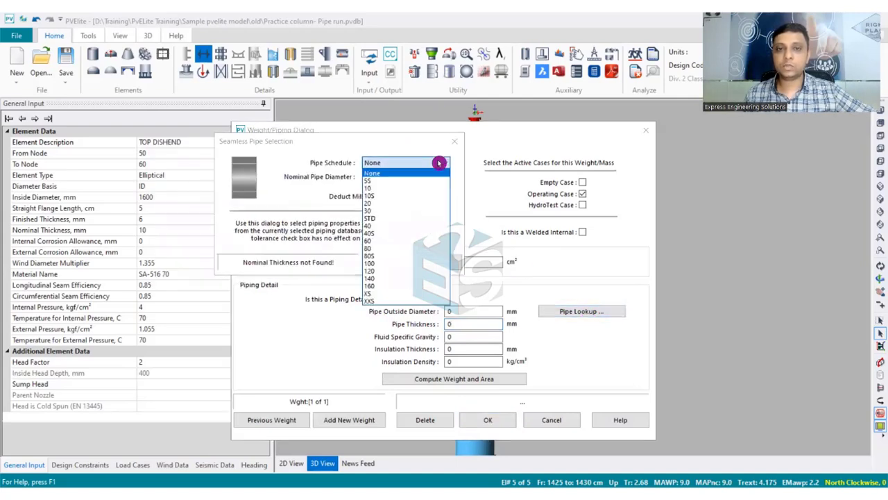
click(426, 220)
click(426, 178)
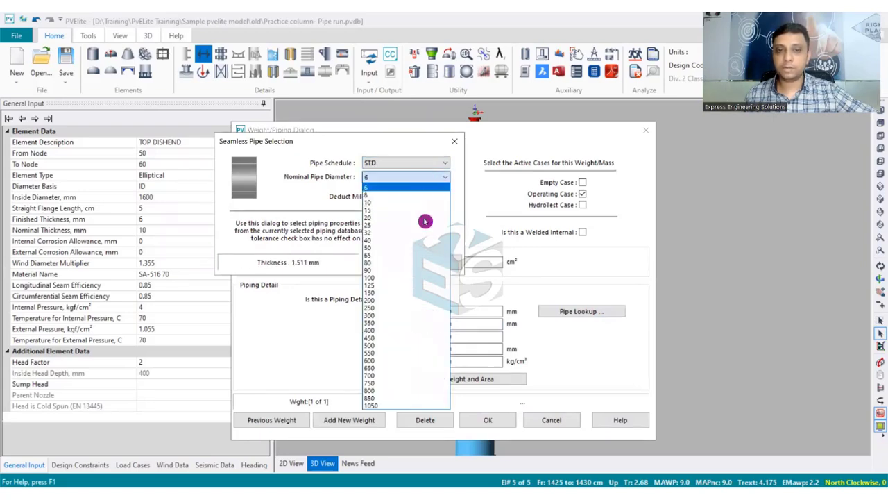
click(421, 322)
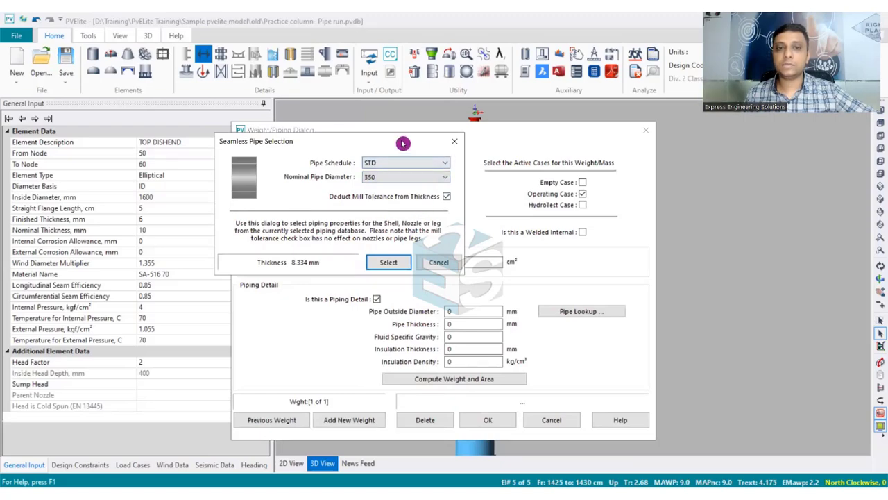
drag(403, 143, 526, 140)
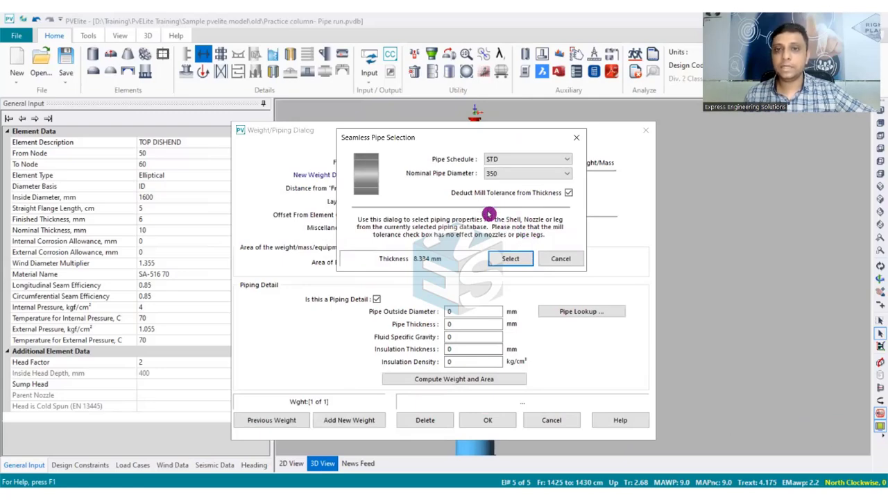
click(568, 194)
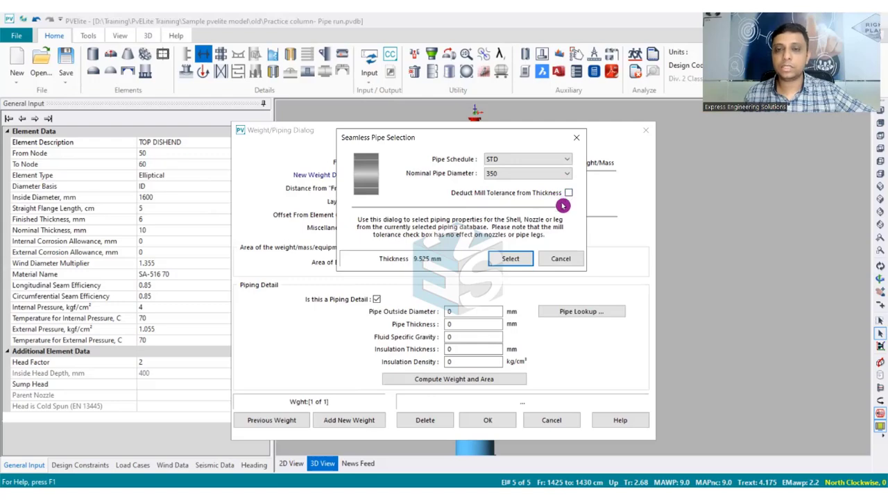
click(514, 260)
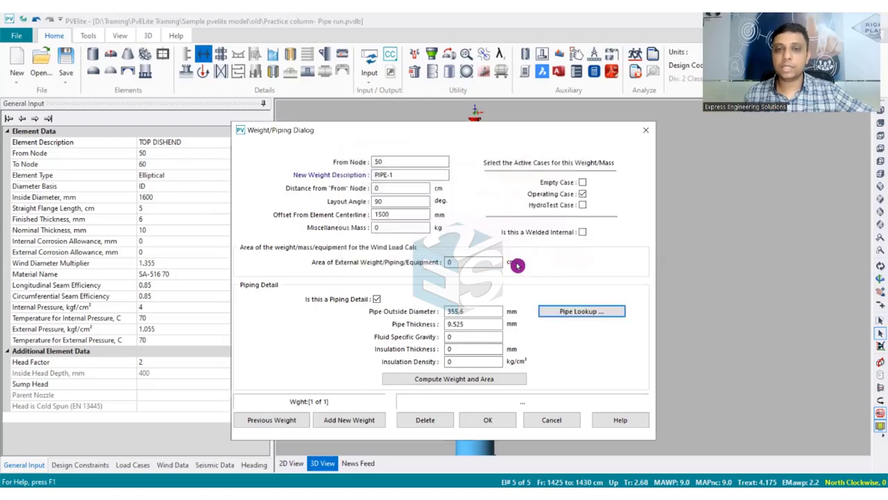
double_click(475, 324)
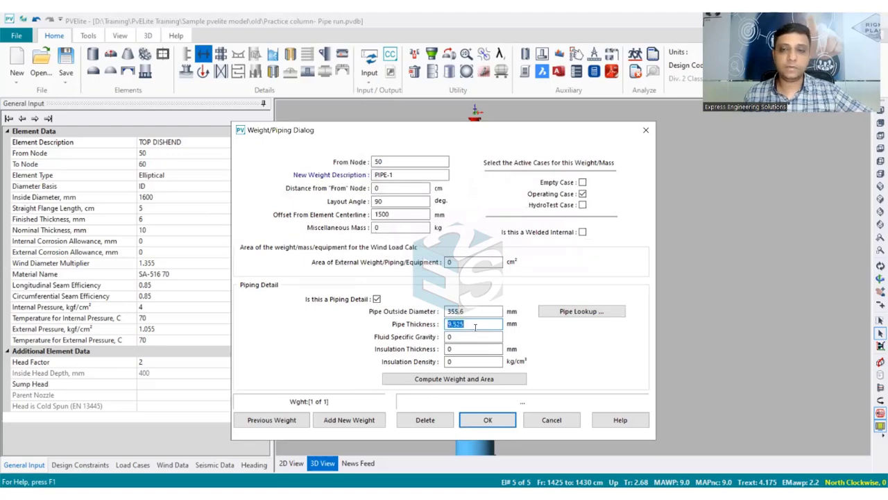
Apply a seamless schedule 40 pipe of 350 nominal diameter to PIPE-1, without deducting mill tolerance from the thickness
click(577, 313)
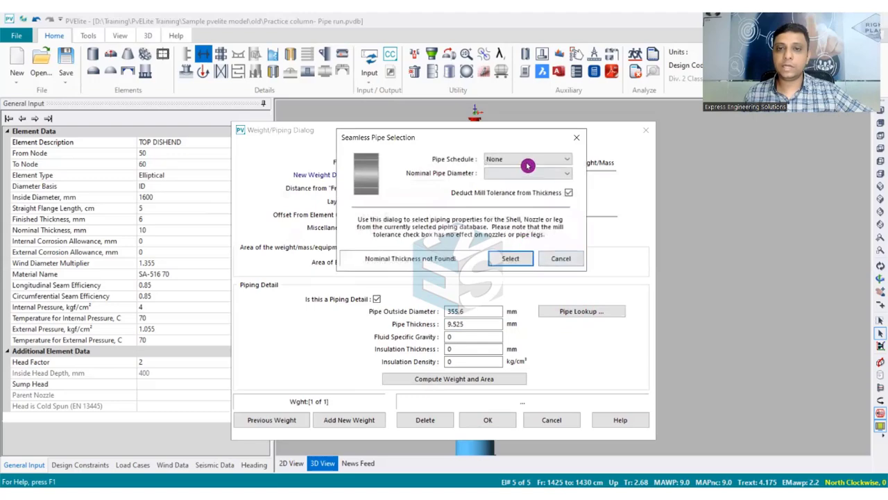
click(527, 164)
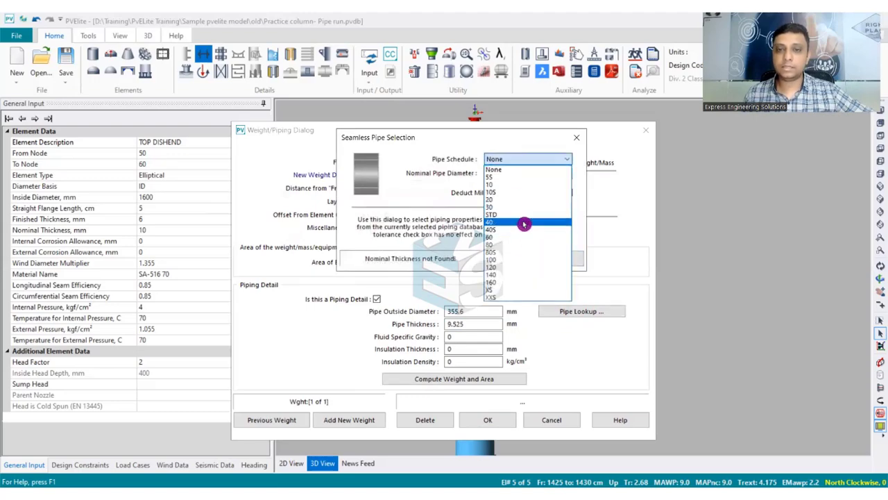
click(524, 222)
click(525, 174)
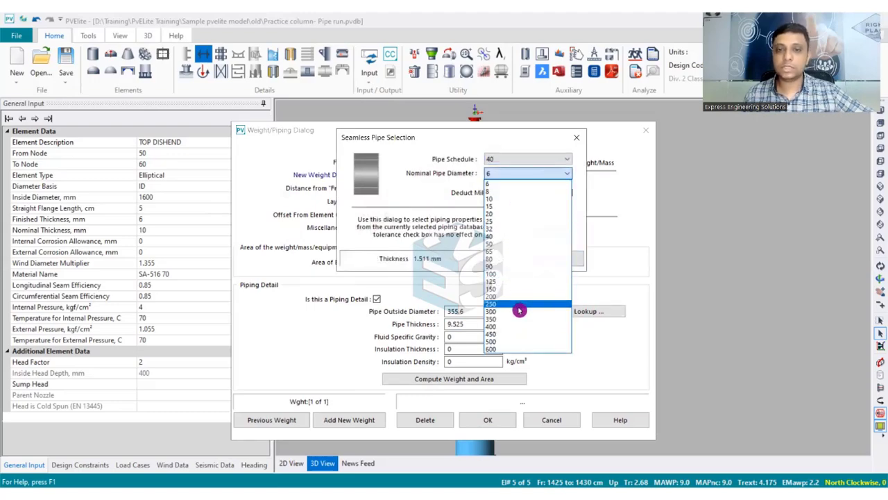
click(519, 319)
click(569, 193)
click(519, 258)
Set the fluid specific gravity of PIPE-1 to 0.8
double_click(486, 323)
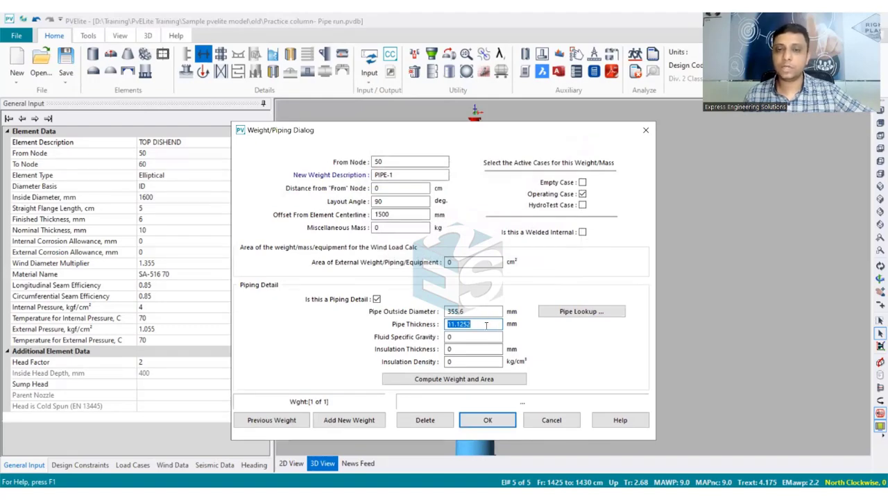
double_click(472, 337)
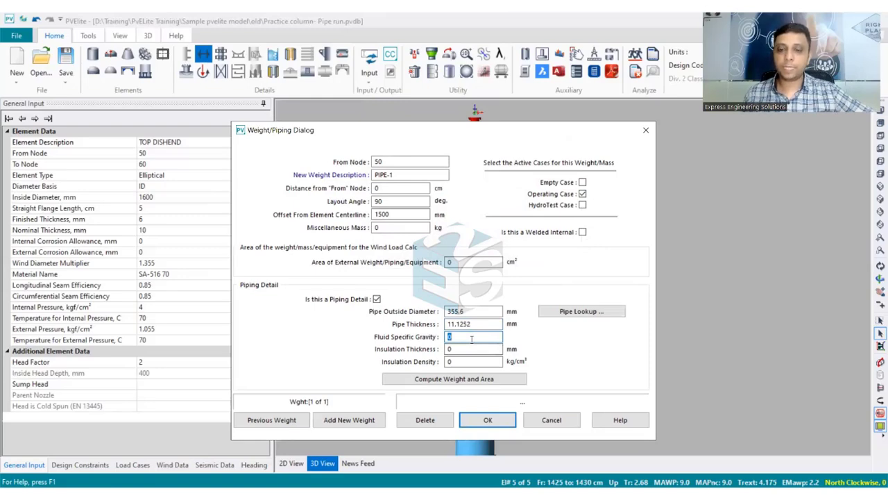
text(0.8)
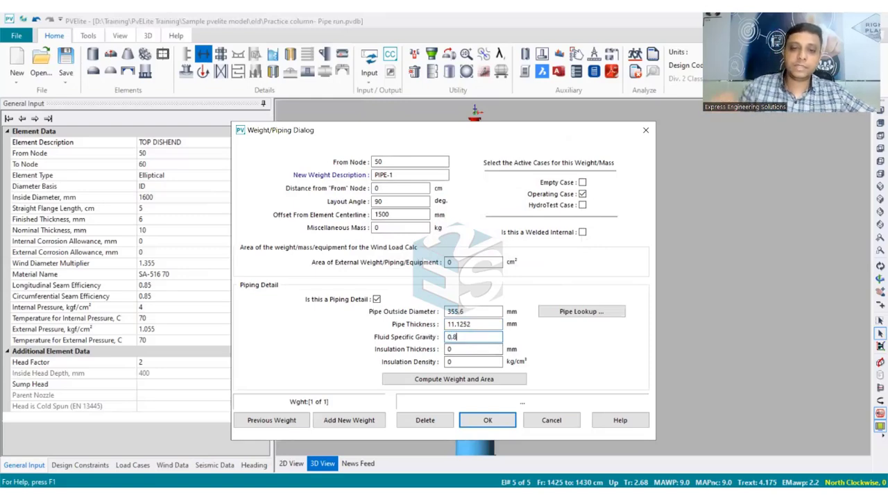
Set the insulation of PIPE-1 to 50 mm thickness and 0.000160 kg/cm³ density
double_click(451, 350)
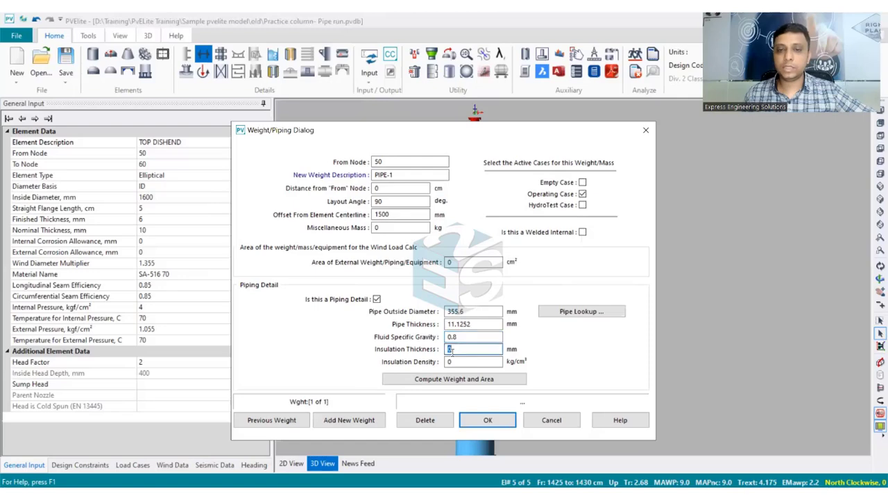
text(50)
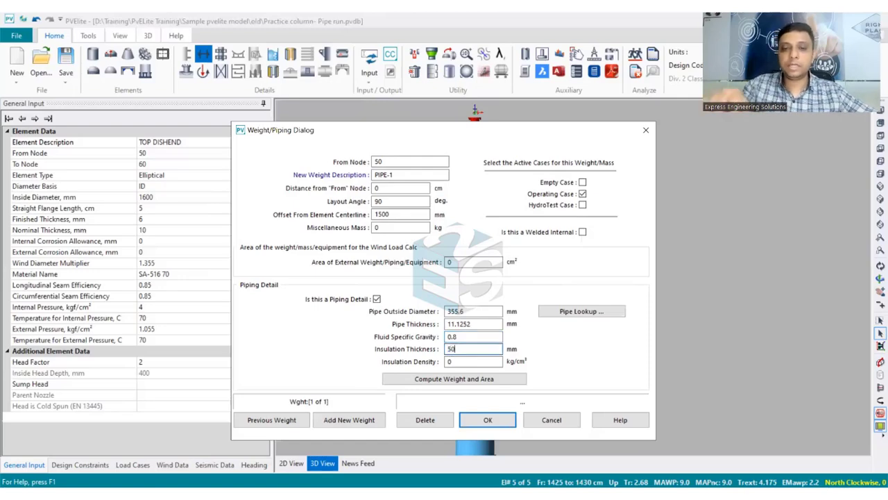
double_click(465, 361)
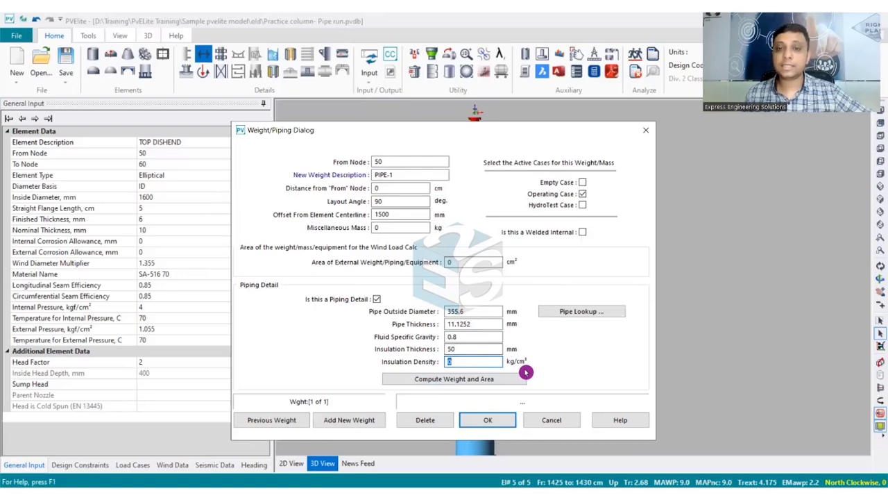
text(0.00)
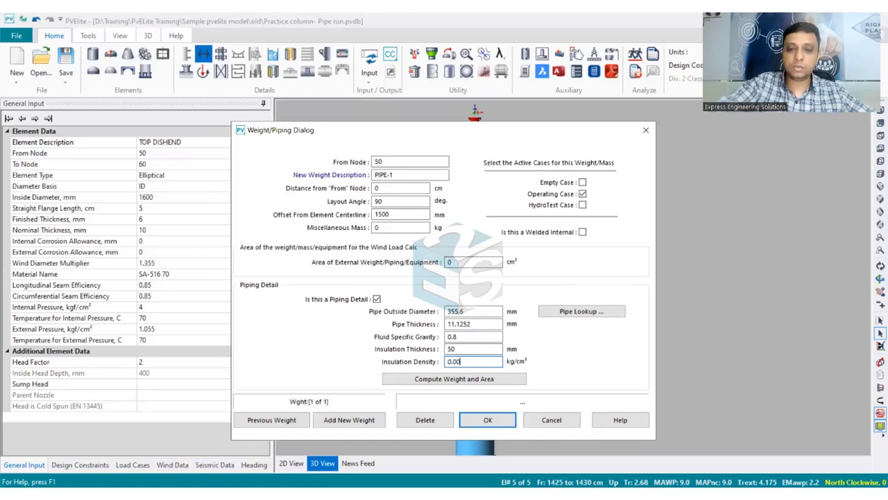
text(0160)
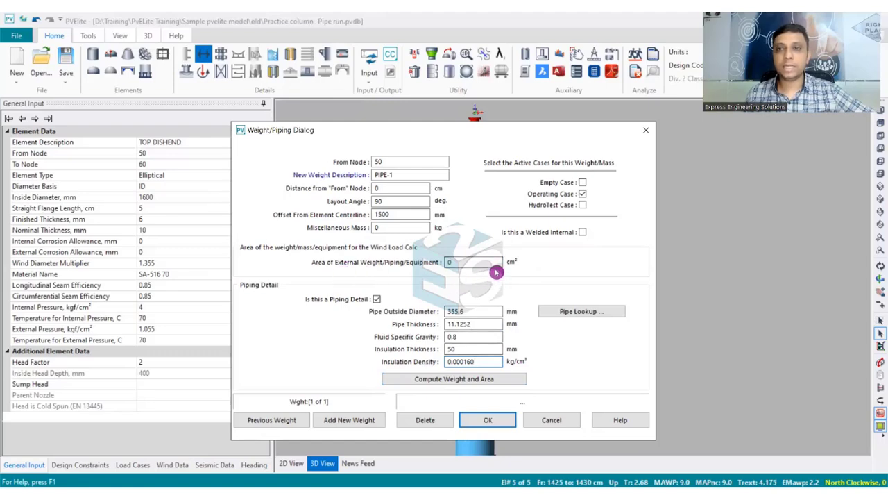
Compute the weight and external area of PIPE-1 from its pipe data
double_click(468, 263)
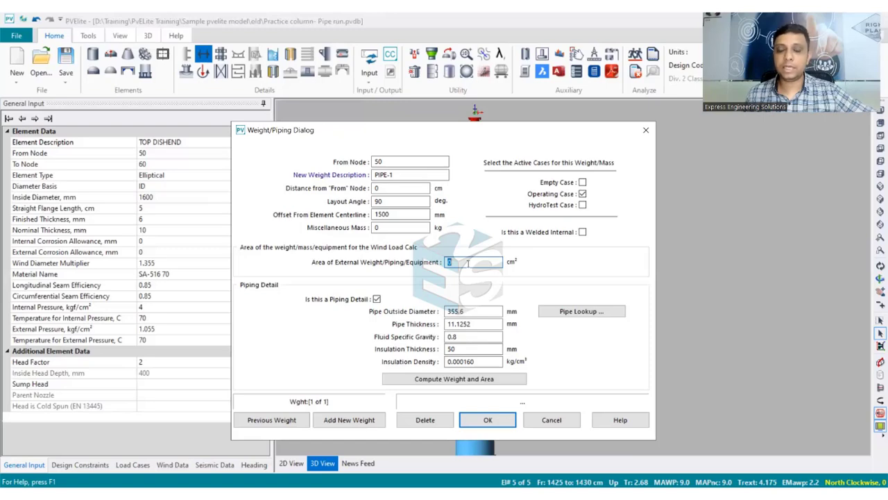
click(456, 380)
double_click(402, 229)
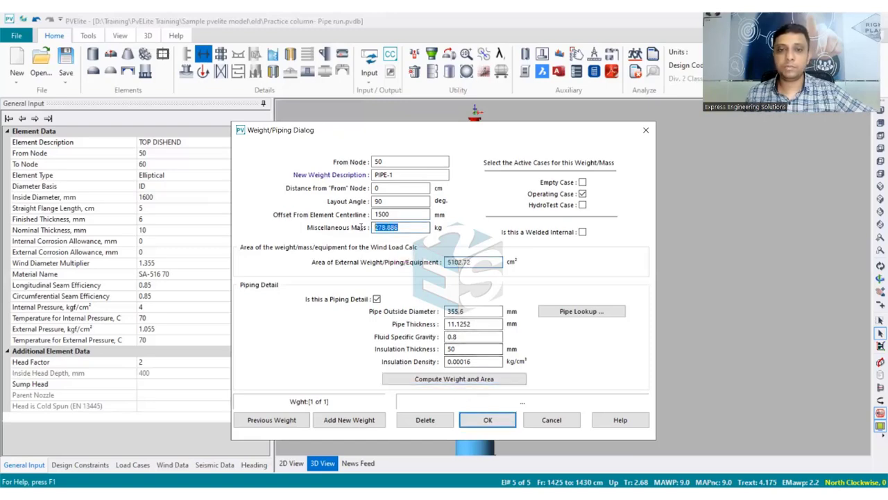
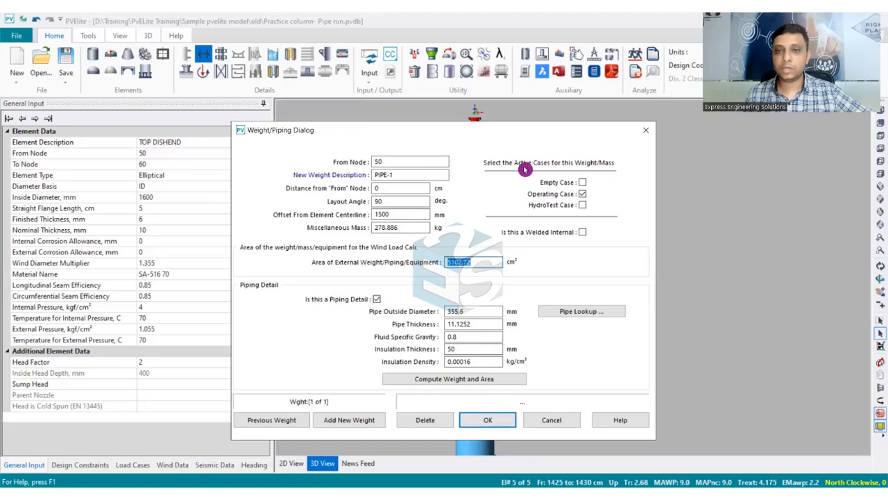
Make PIPE-1 active in the empty and operating cases but not in hydrotest, and accept the piping detail
click(583, 194)
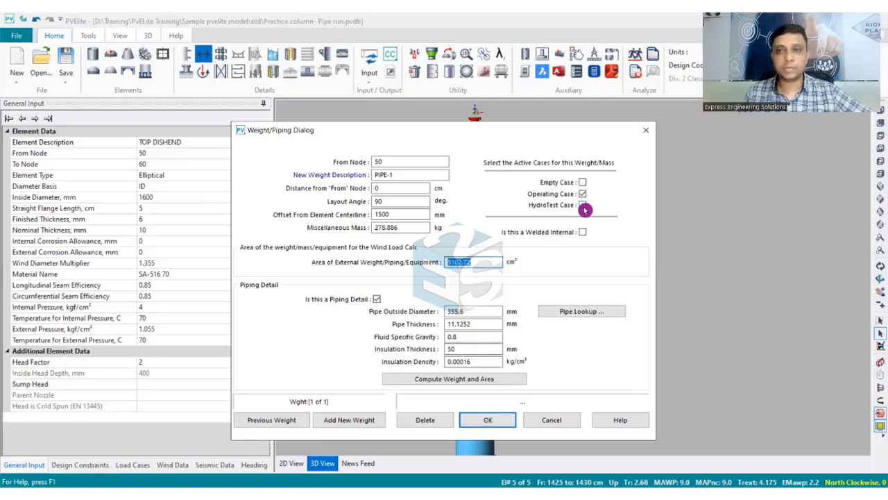
click(583, 206)
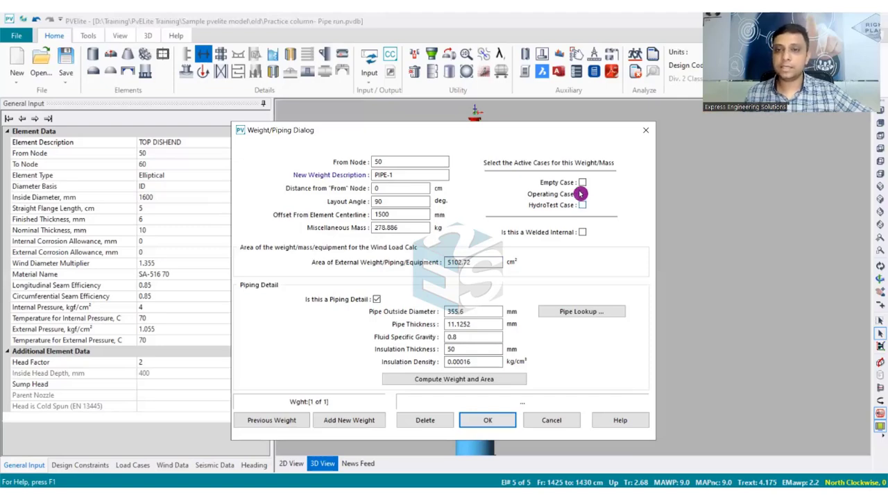
click(582, 182)
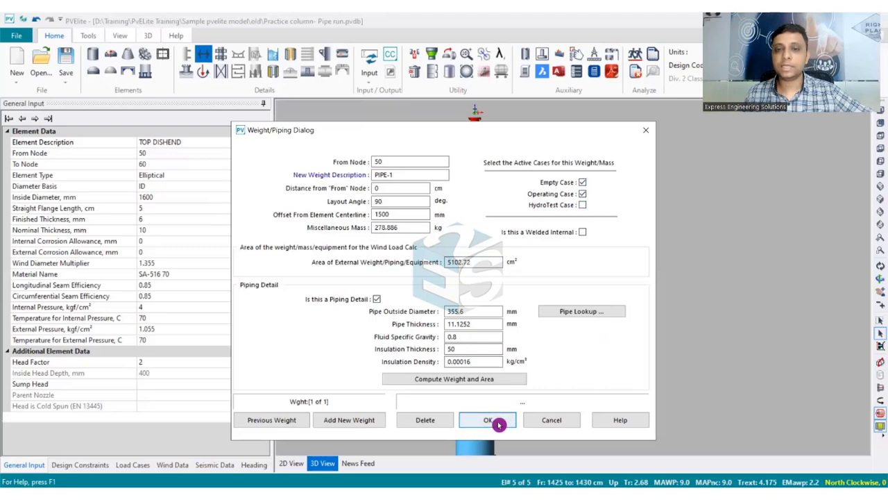
click(499, 423)
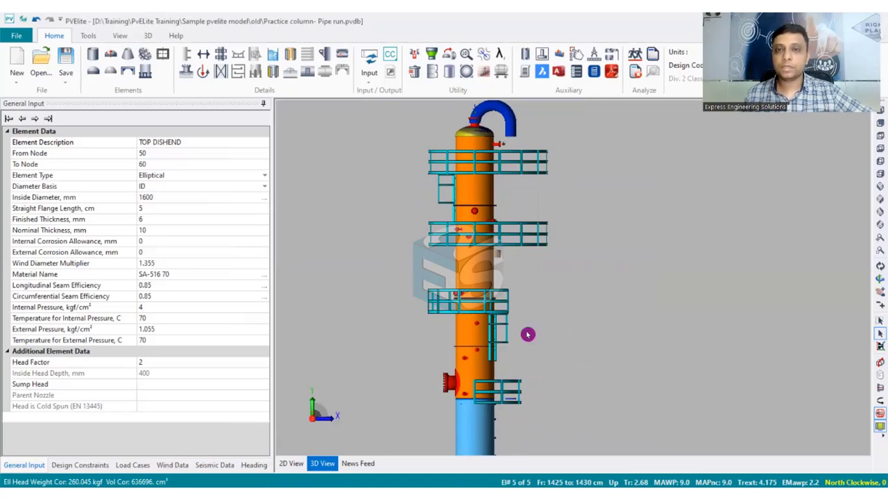
Add a new weight after the existing ones on the top shell and name it PIPE-2
click(481, 150)
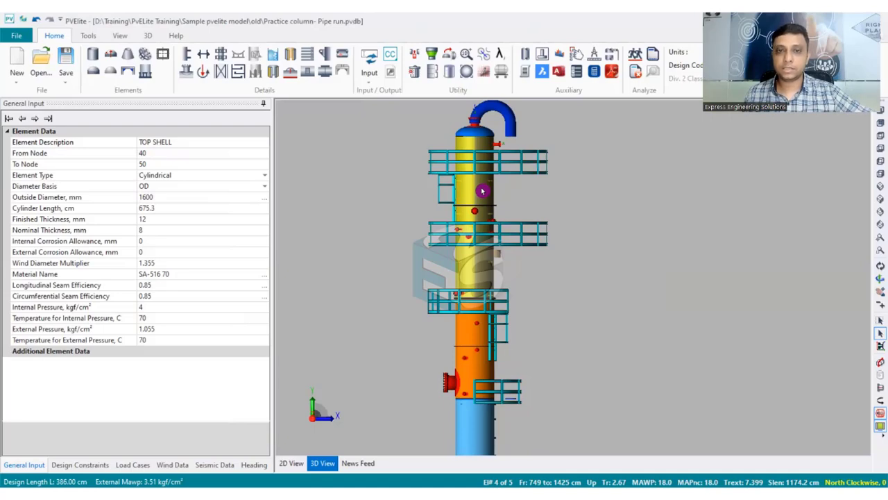
click(204, 56)
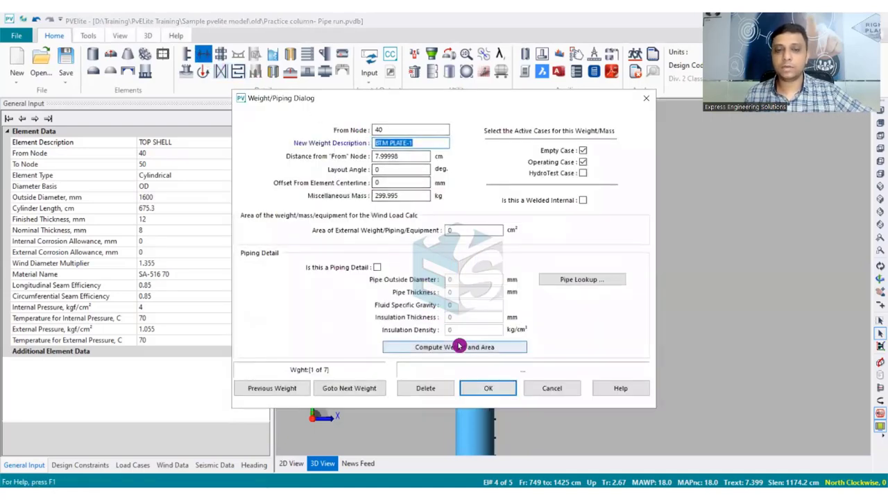
click(364, 395)
click(362, 390)
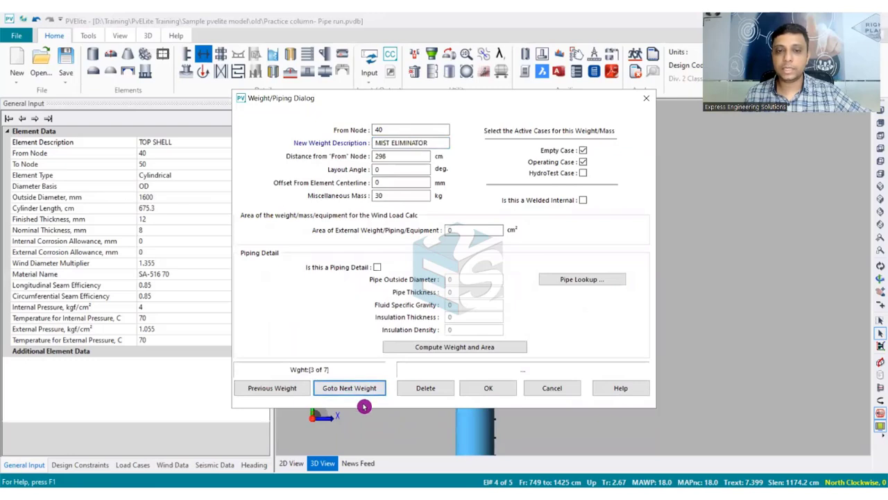
click(361, 391)
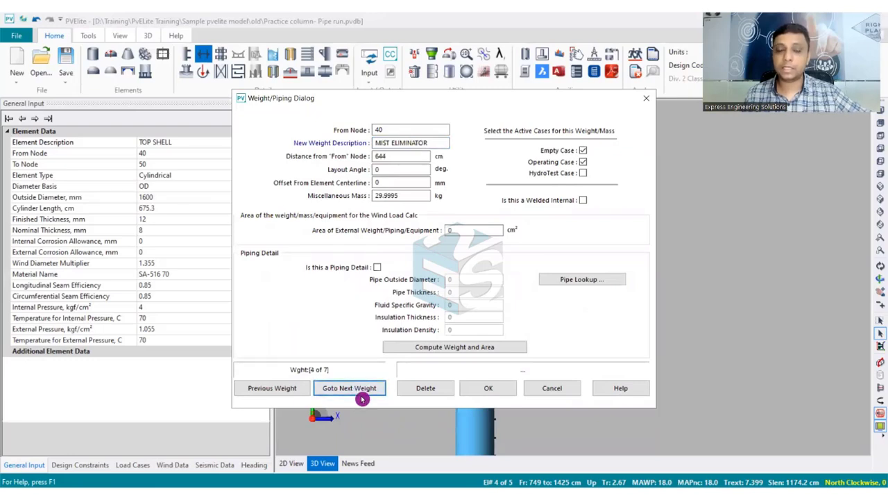
click(363, 397)
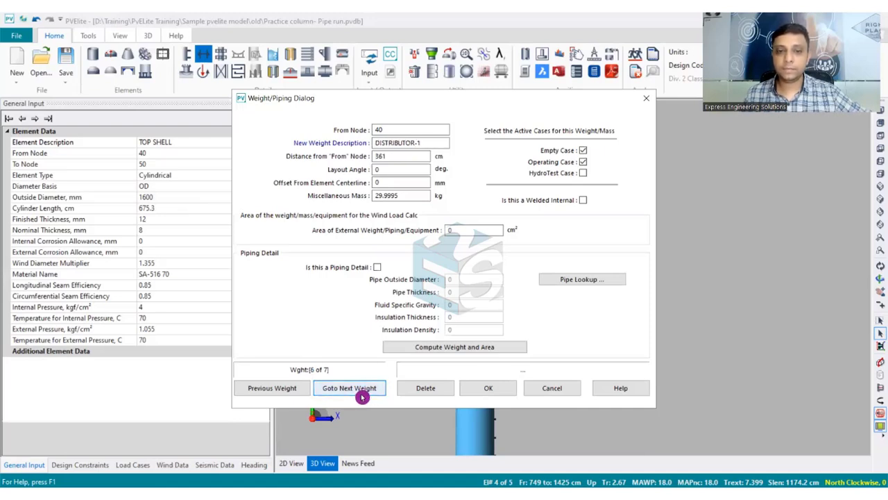
click(337, 388)
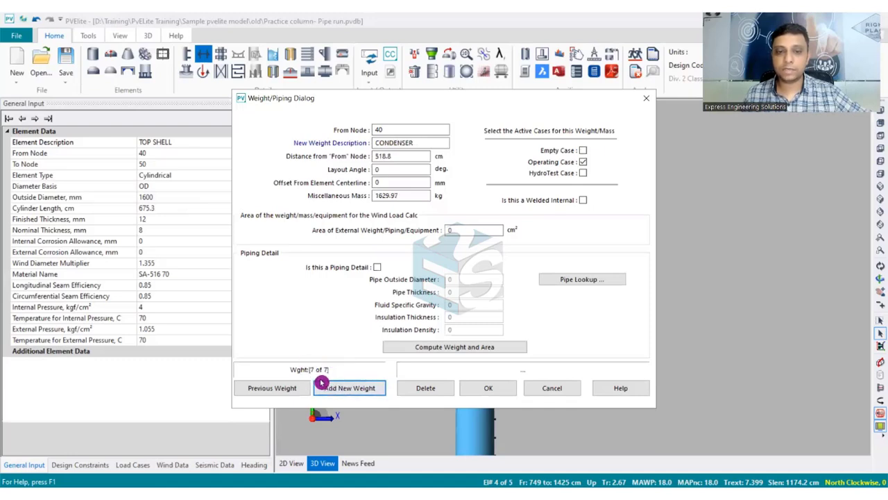
click(358, 389)
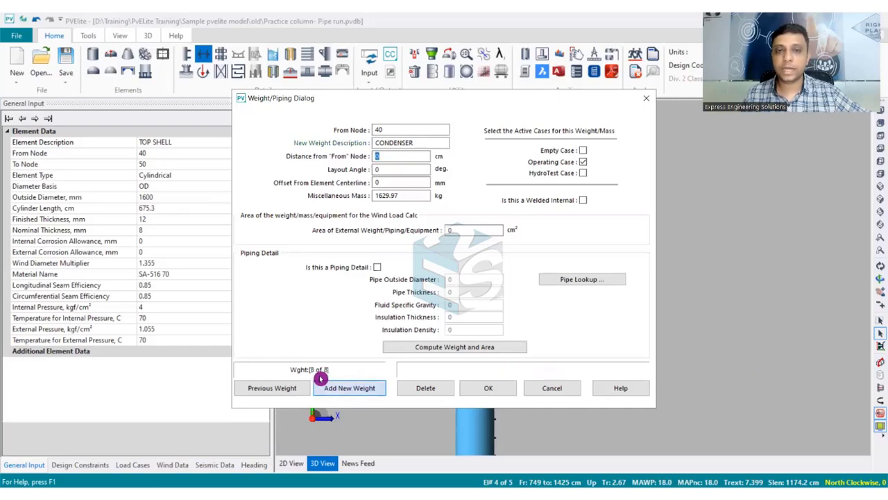
drag(429, 142, 375, 145)
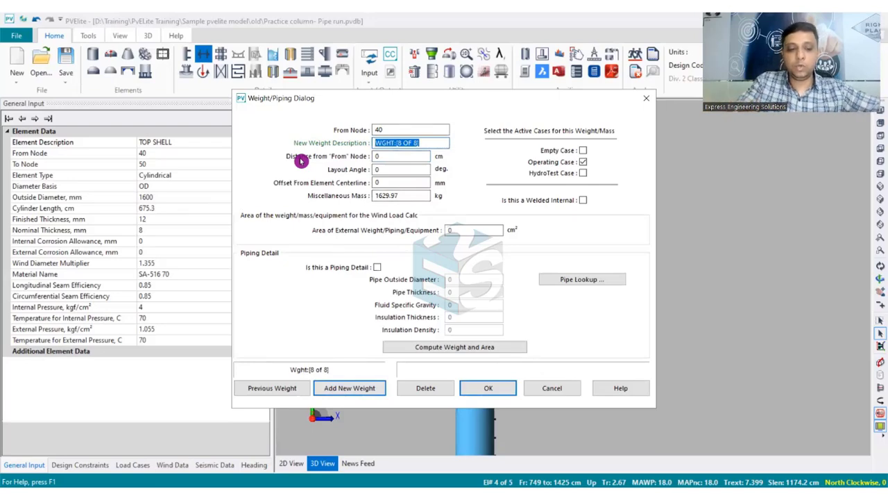
text(PIPE-2)
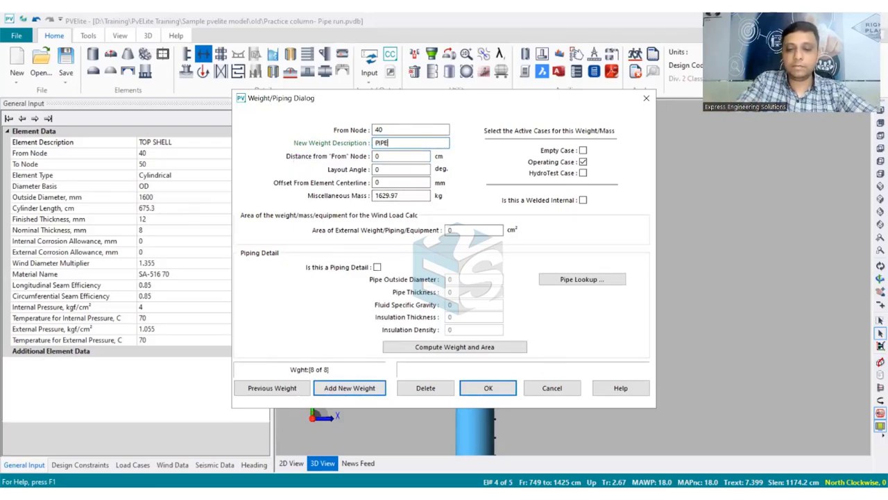
Give PIPE-2 a 90° layout angle, 1500 mm centreline offset and 0 kg miscellaneous mass, and include it in the empty case
double_click(387, 168)
text(90)
double_click(391, 178)
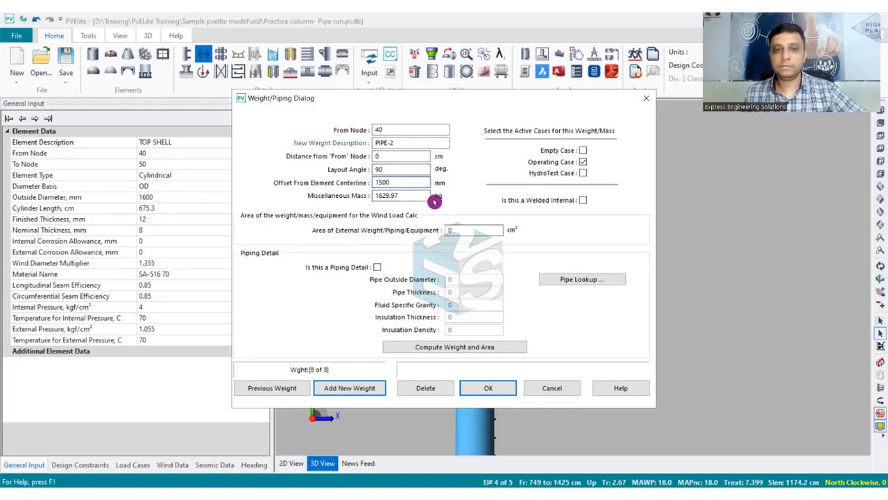
double_click(404, 197)
key(BackSpace)
text(0)
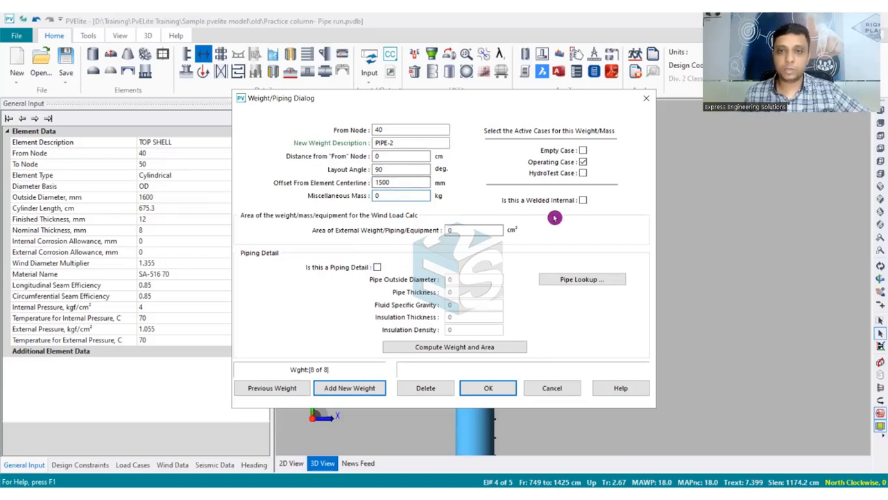
click(583, 150)
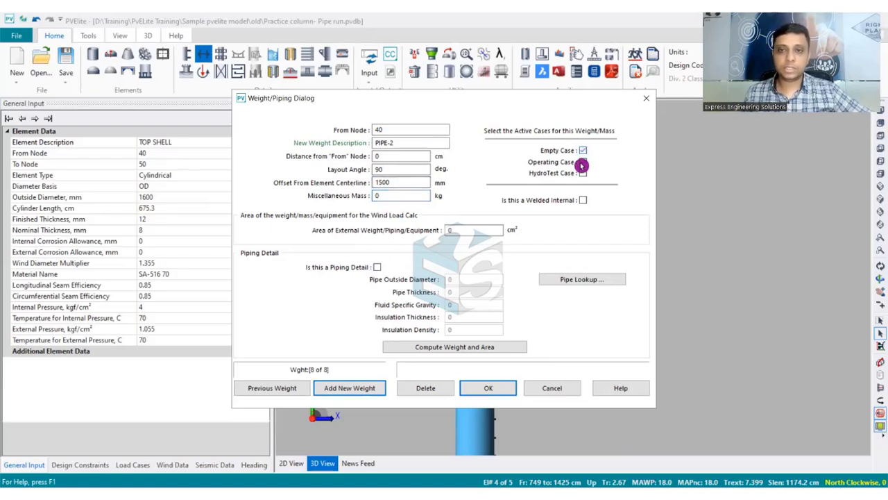
Mark PIPE-2 as a piping detail and apply a seamless schedule 40 pipe of 350 nominal diameter without mill tolerance deduction
click(375, 268)
click(549, 279)
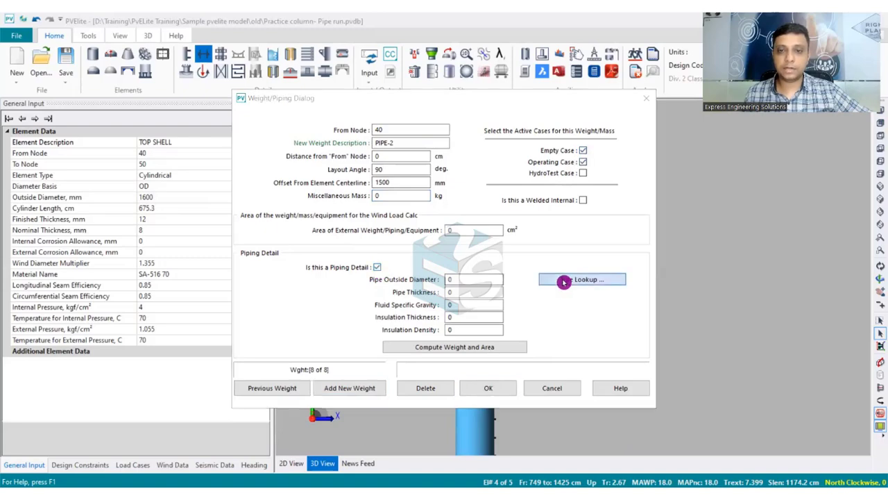
click(514, 159)
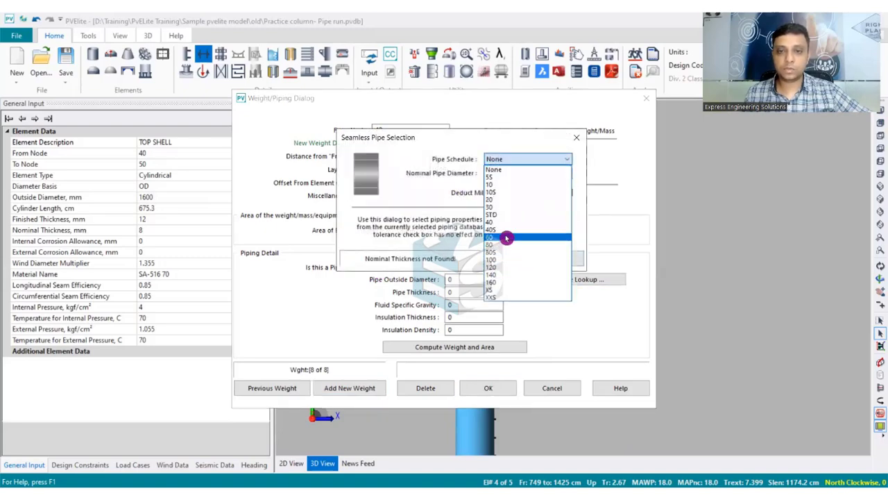
click(508, 222)
click(516, 174)
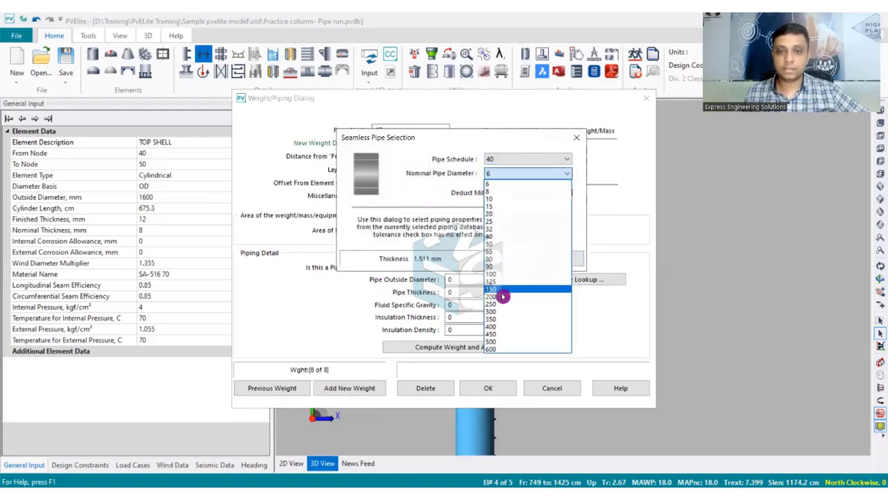
click(506, 319)
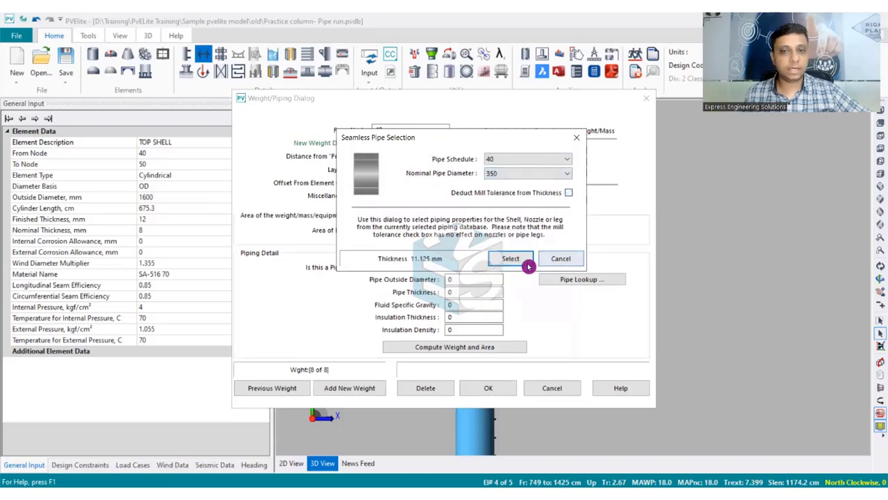
click(525, 264)
Set PIPE-2's fluid specific gravity to 0.8, insulation thickness to 50 mm and insulation density to 0.000160 kg/cm³
double_click(471, 306)
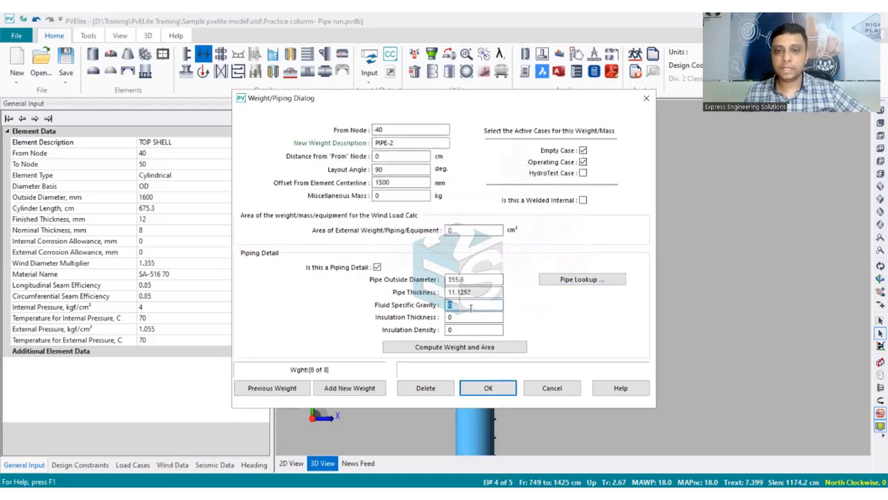
text(0.8)
double_click(467, 318)
text(50)
double_click(469, 330)
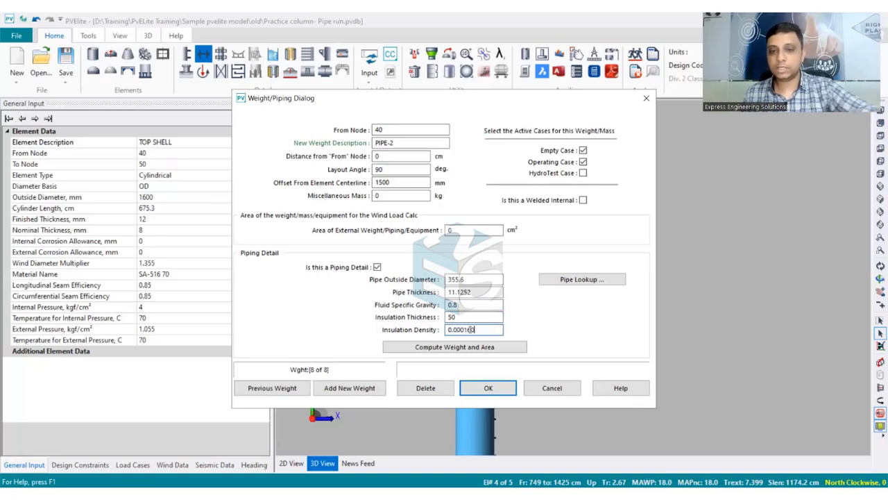
text(0.000160)
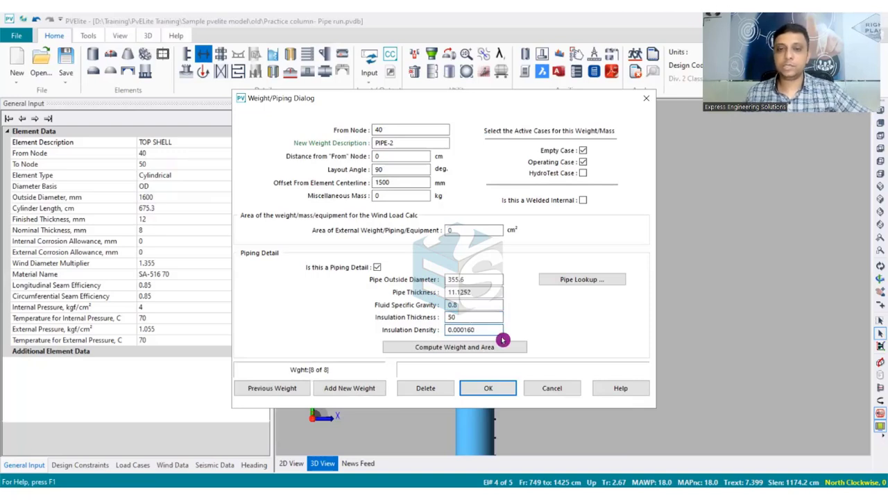
Compute the weight and external area of PIPE-2 and accept the piping detail on the top shell
click(465, 341)
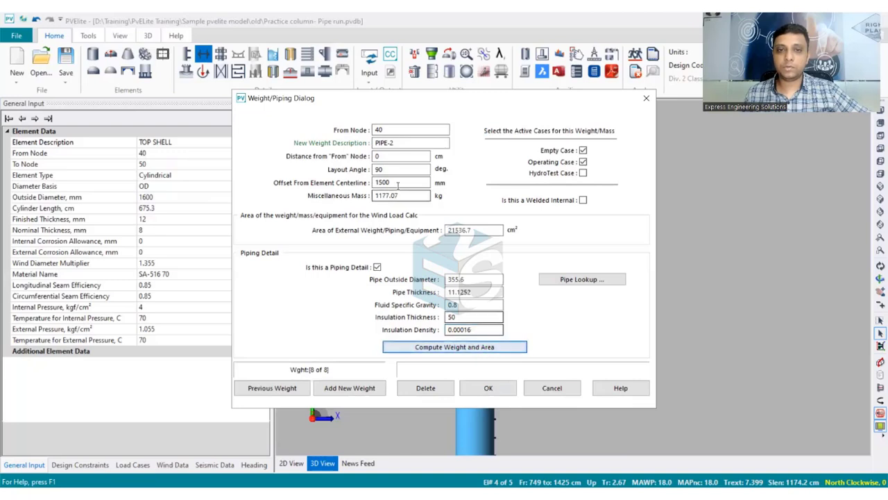
click(479, 349)
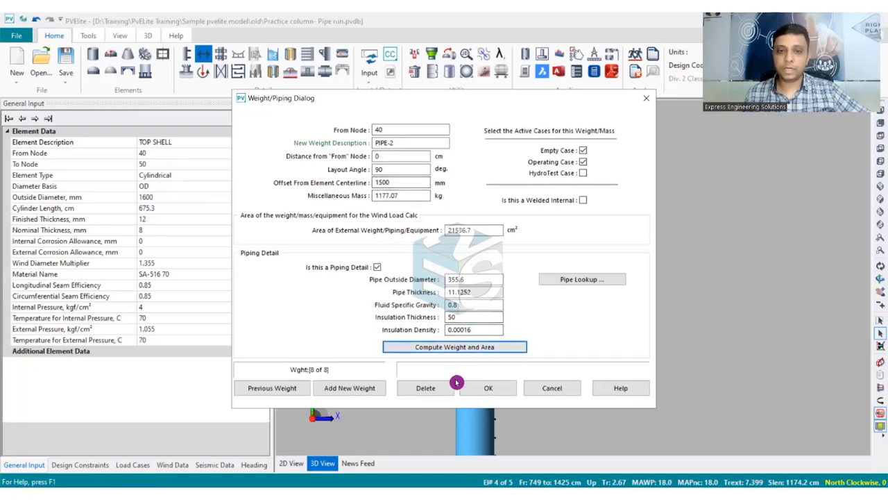
click(485, 388)
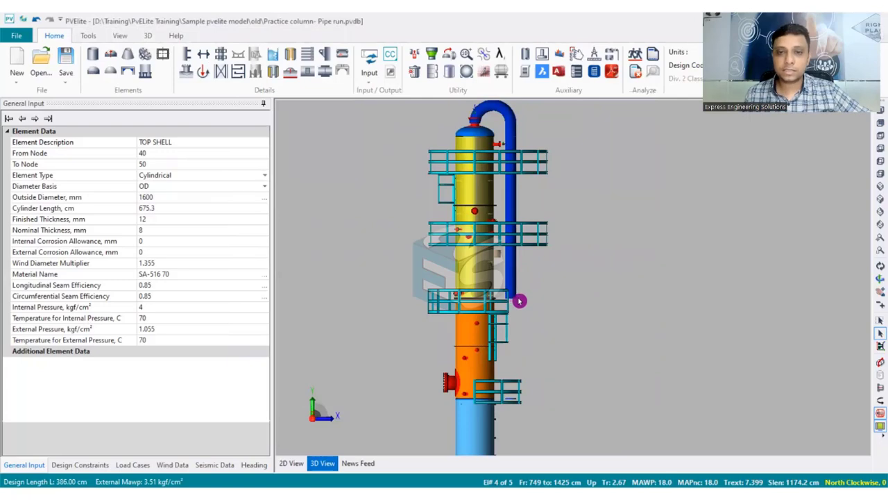
Add a weight named PIPE-3 to the bottom shell with a 90° layout angle and 1500 mm centreline offset, and include it in the empty case
click(477, 339)
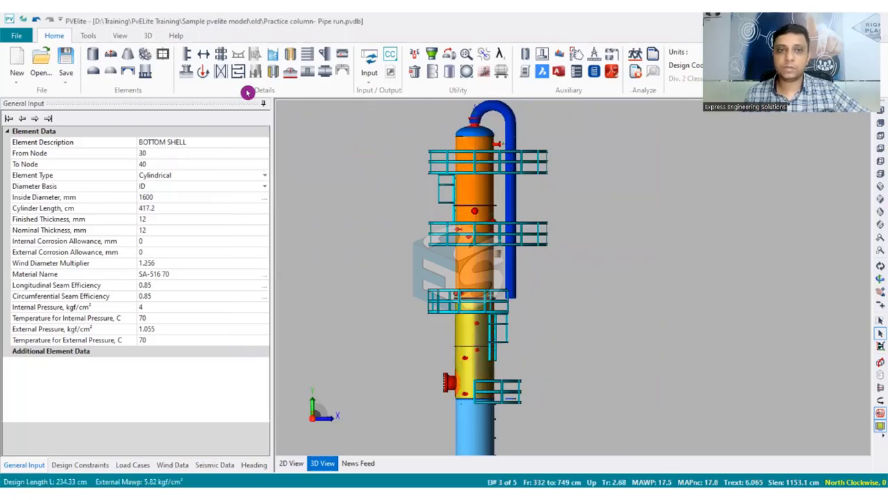
click(203, 58)
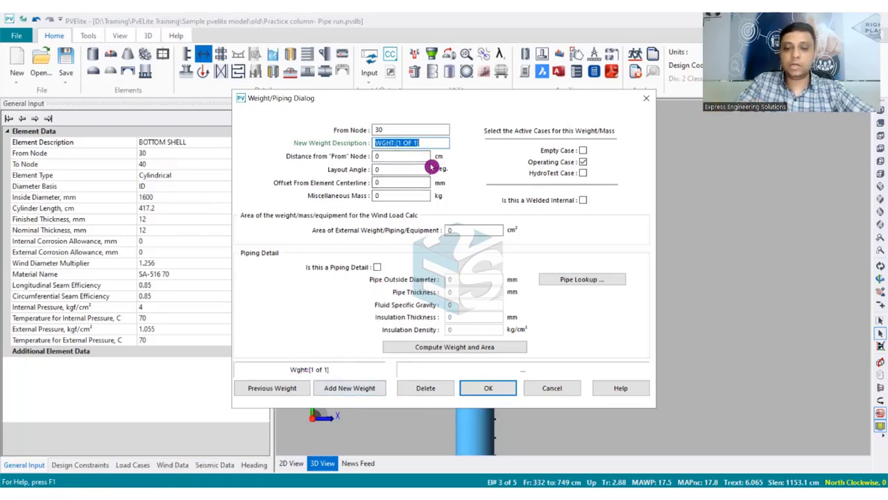
text(PIPE-3)
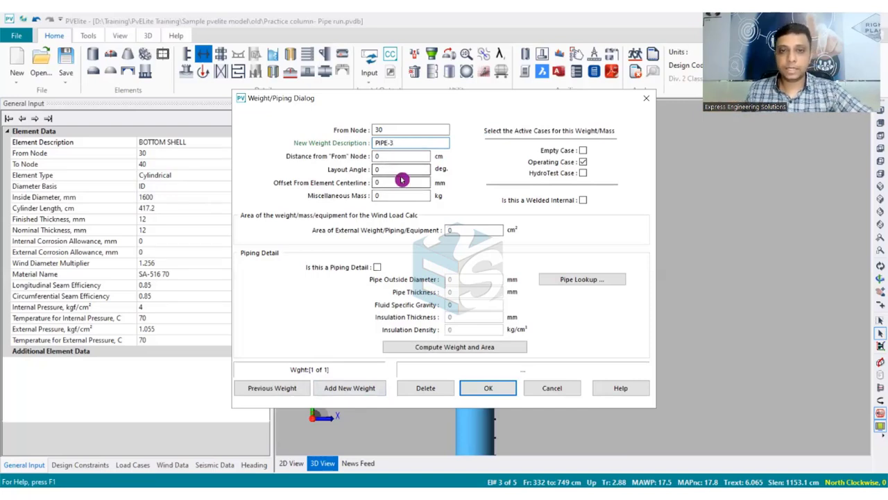
click(583, 150)
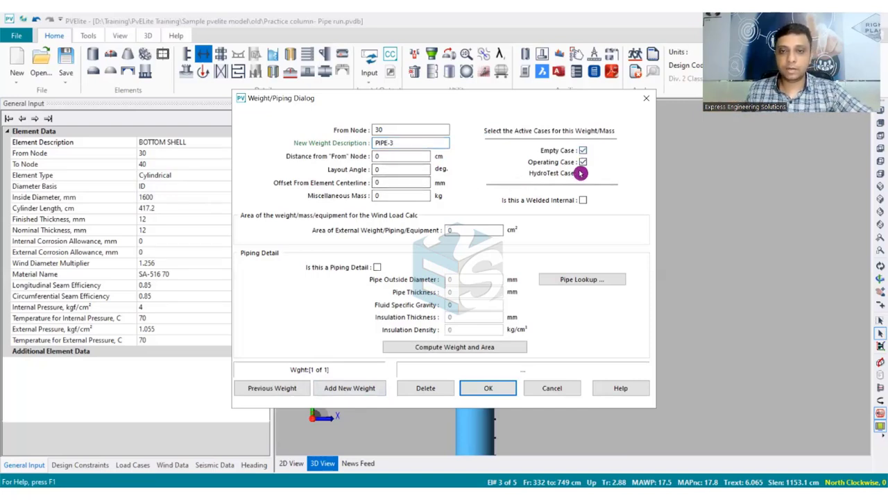
click(406, 165)
text(90)
click(390, 182)
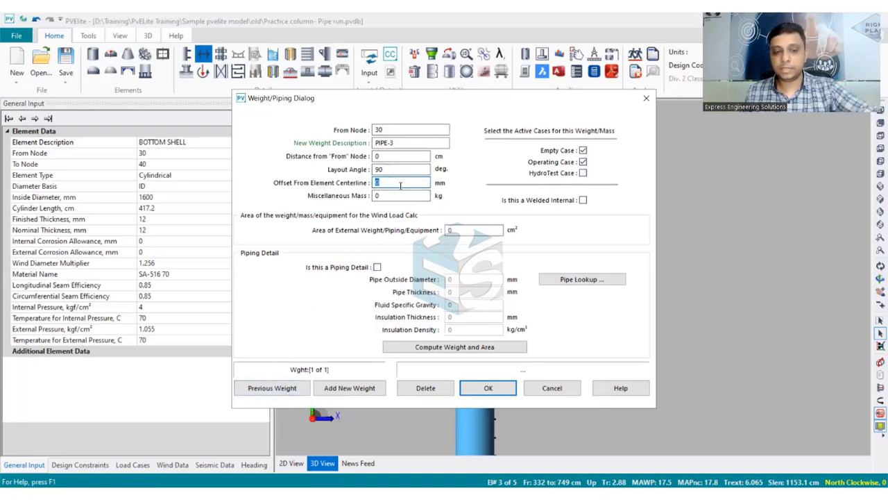
text(1500)
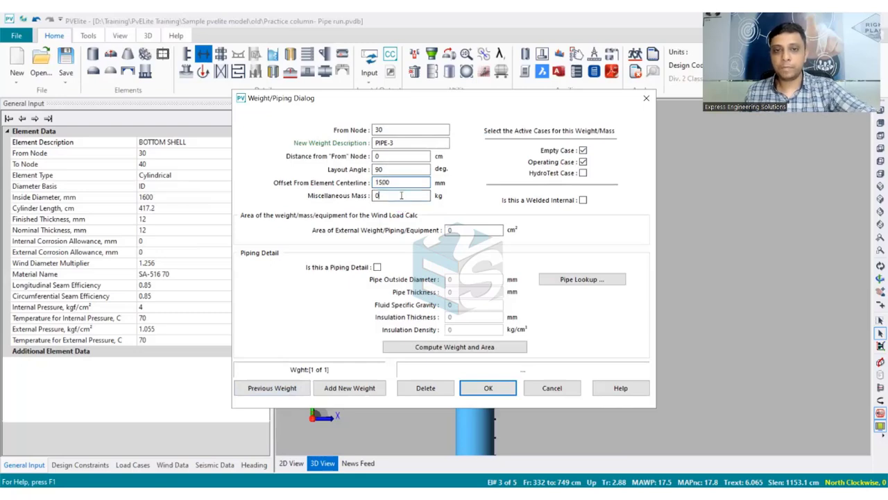
Mark PIPE-3 as a piping detail and apply a seamless schedule 40 pipe of 350 nominal diameter without mill tolerance deduction
click(377, 267)
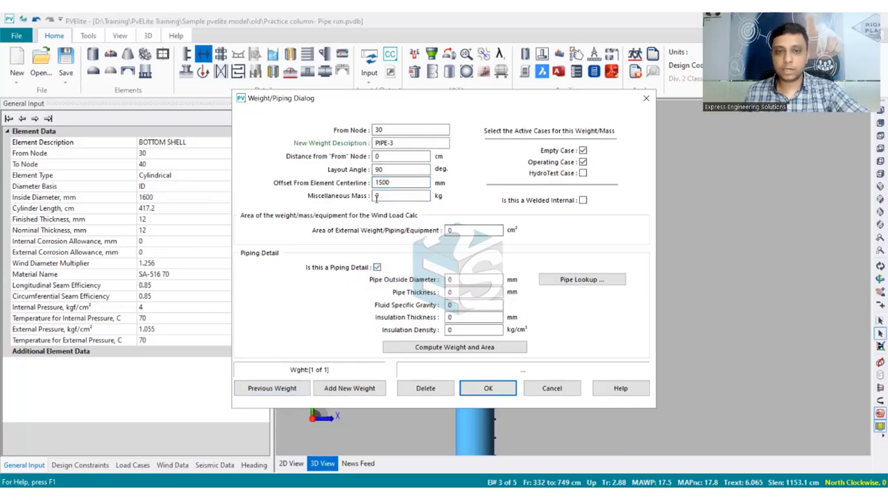
click(581, 279)
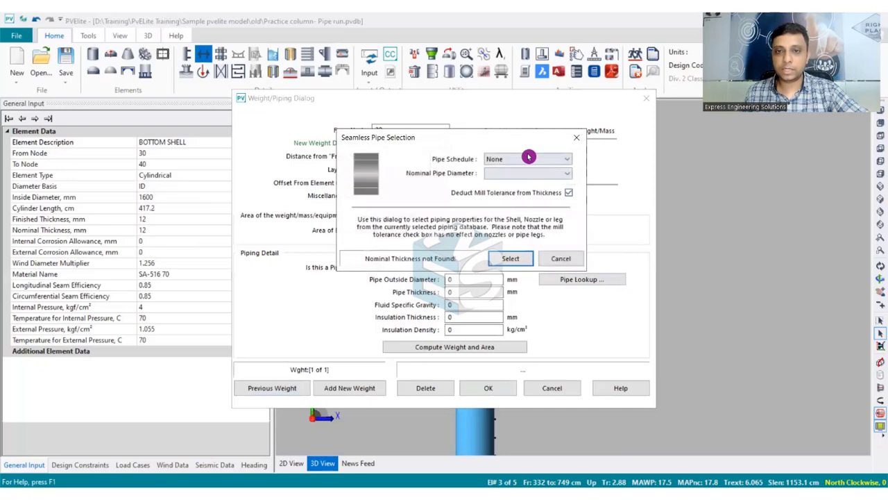
click(528, 159)
click(517, 222)
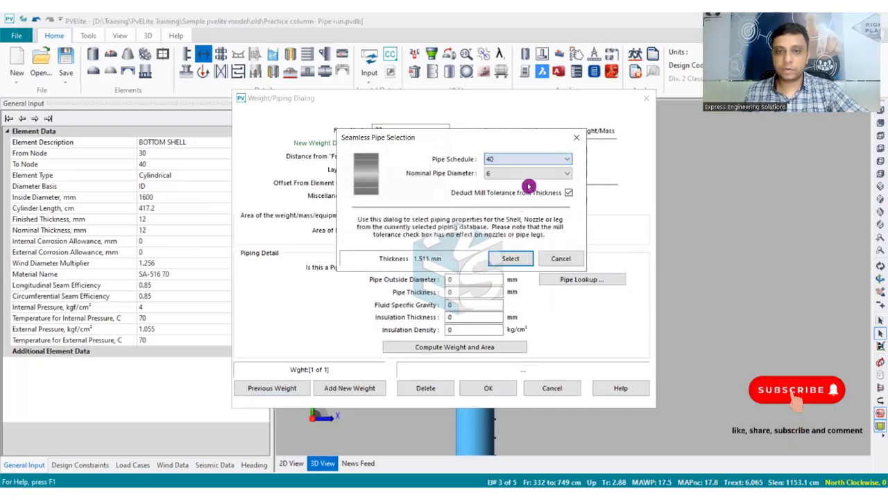
click(528, 173)
click(511, 319)
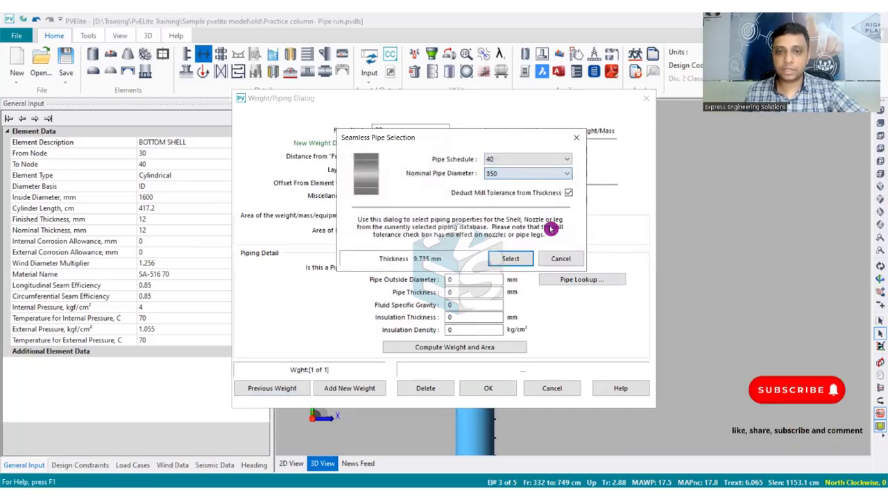
click(531, 264)
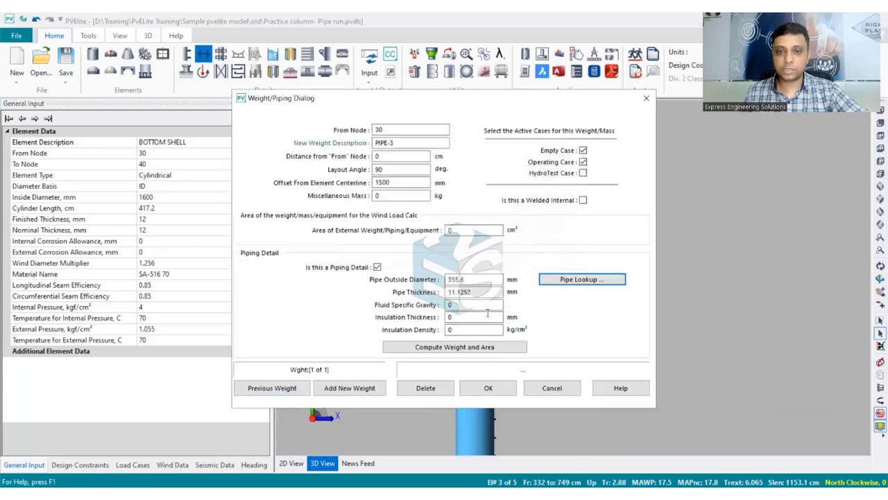
Set PIPE-3's fluid specific gravity to 0.8 and insulation to 50 mm at 0.000160 kg/cm³, then compute its weight and area and accept
click(477, 306)
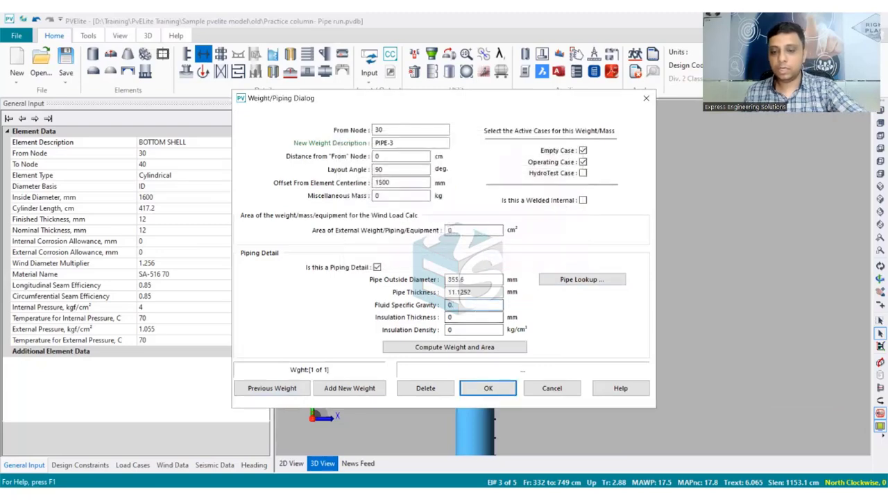
click(472, 316)
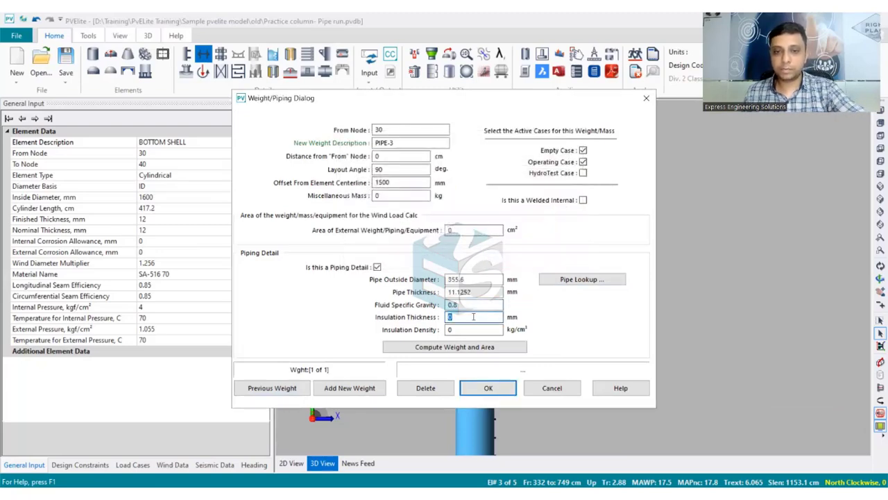
text(50)
double_click(472, 330)
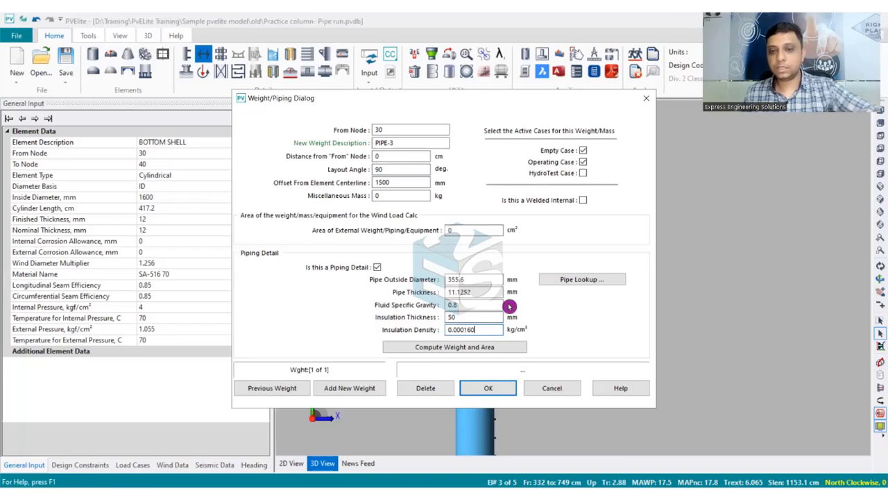
click(497, 349)
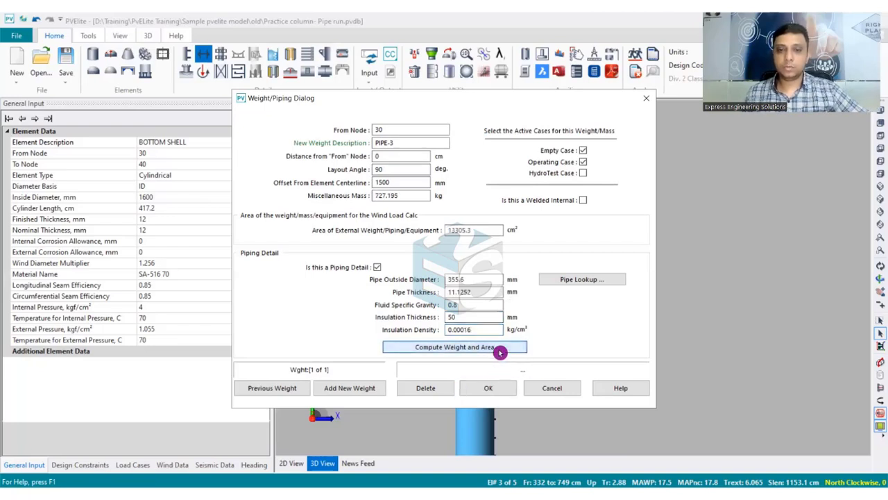
click(490, 389)
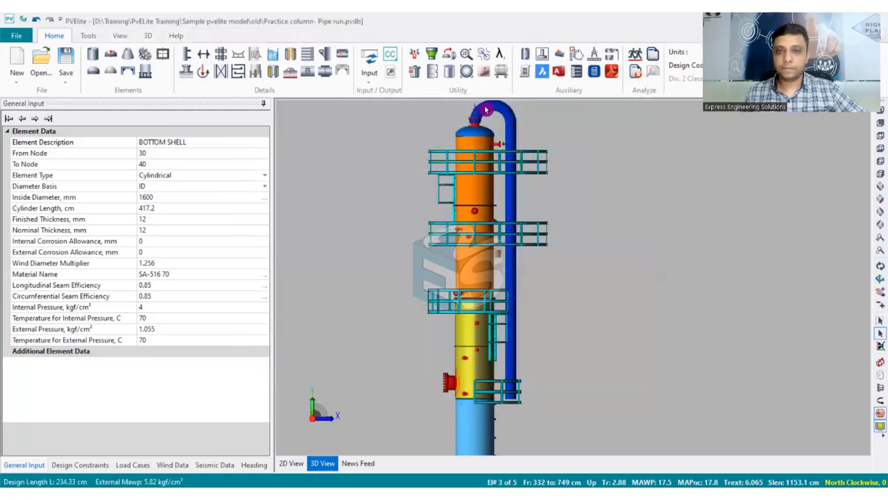
Inspect the pipe run's lower end against the bottom dished end and the skirt, including a view from underneath
scroll(489, 413, up, 2)
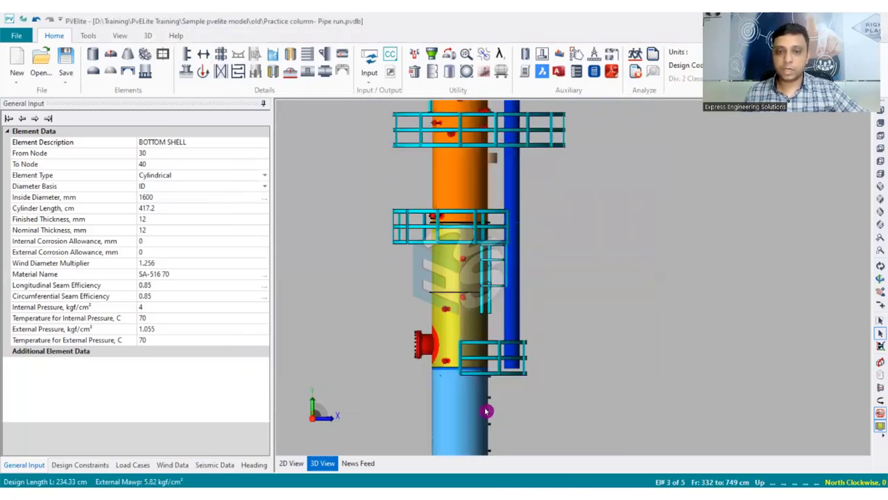
scroll(487, 411, up, 2)
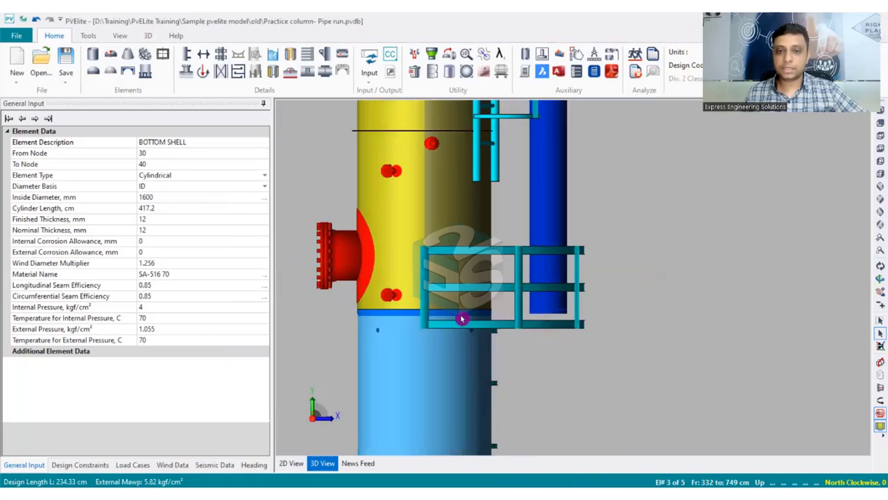
click(437, 312)
scroll(404, 294, down, 2)
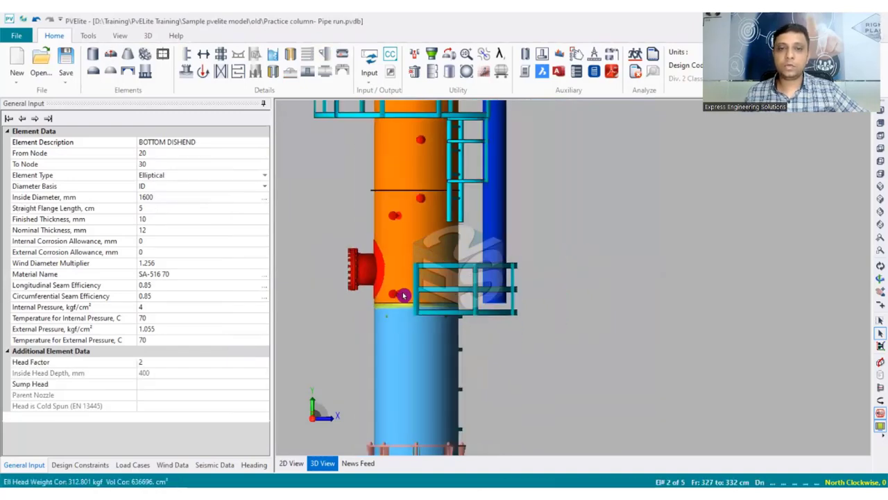
scroll(403, 295, down, 2)
click(426, 315)
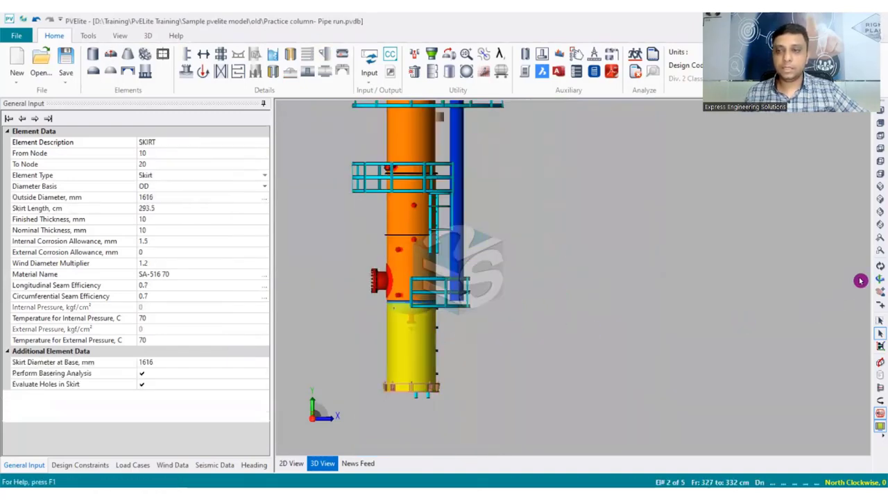
click(880, 265)
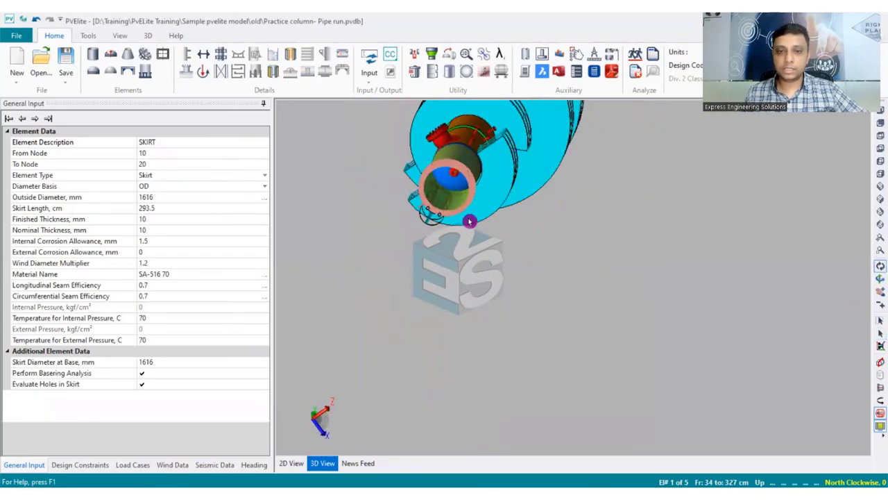
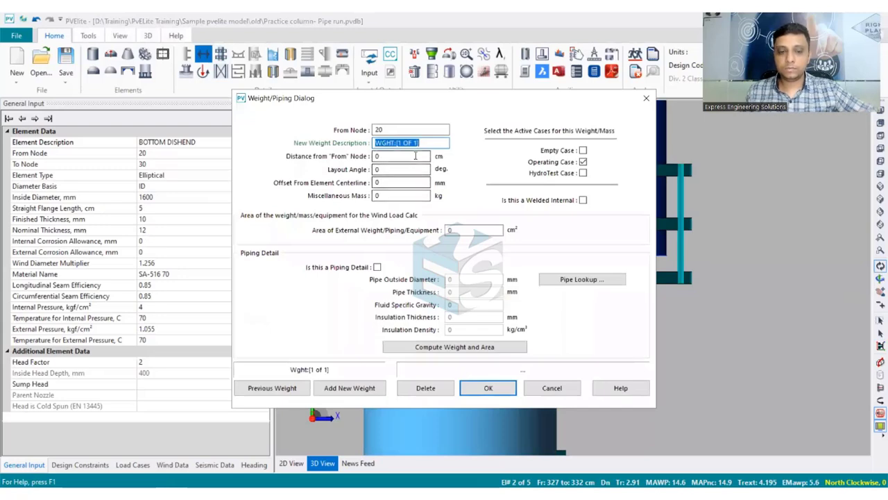
Name the bottom dished end's new weight PIPE-4, include it in the empty case, and set a 90° layout angle and 1500 mm centreline offset
text(Pl)
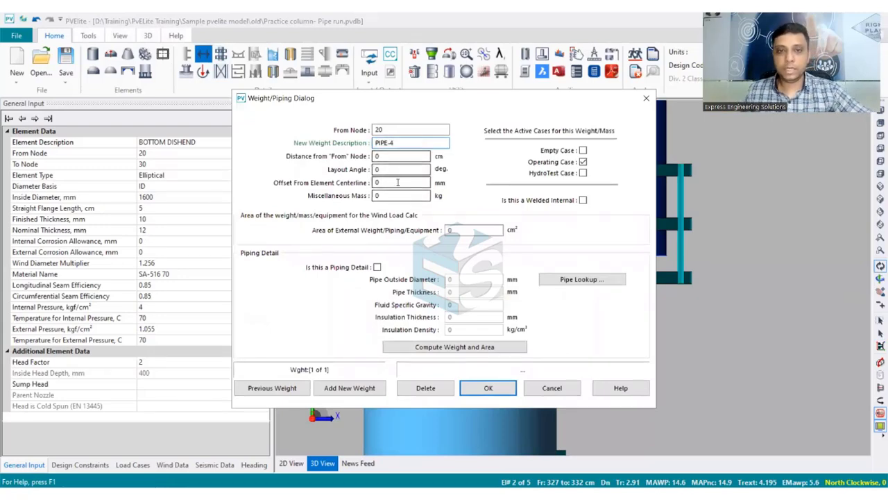
click(583, 150)
click(398, 169)
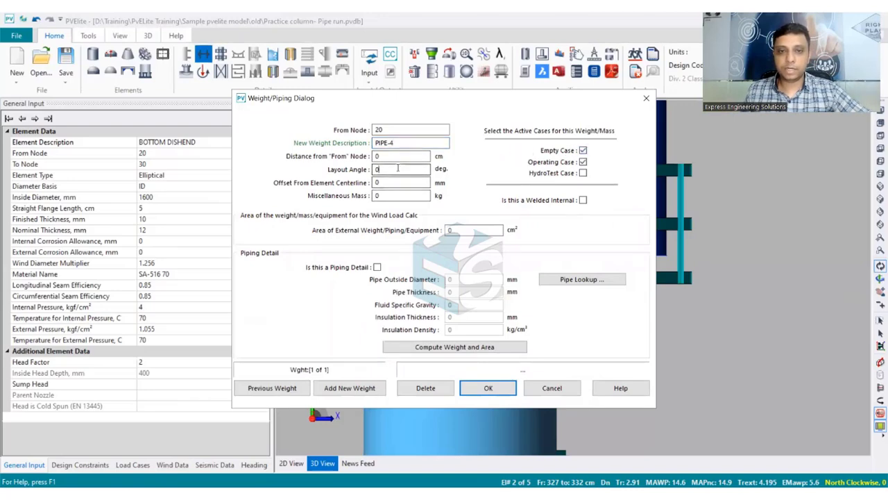
text(90)
click(389, 182)
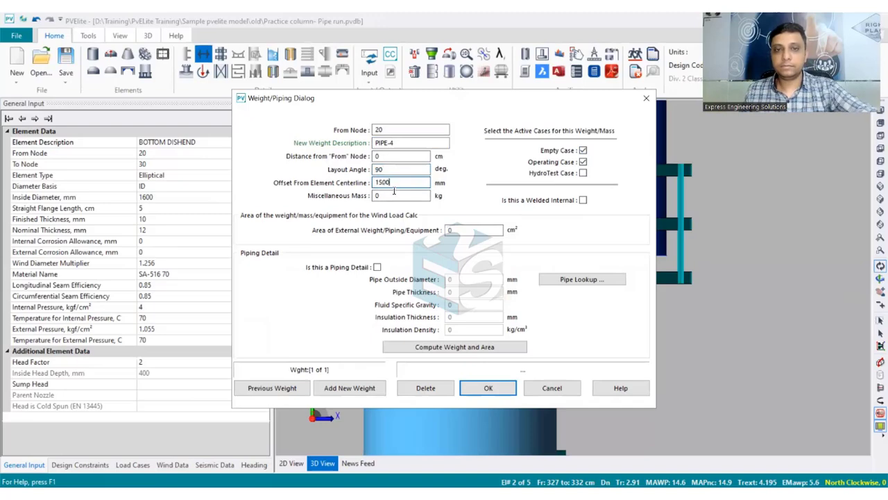
Mark PIPE-4 as a piping detail and apply a seamless schedule 40 pipe of 350 nominal diameter without mill tolerance deduction
click(377, 266)
click(600, 279)
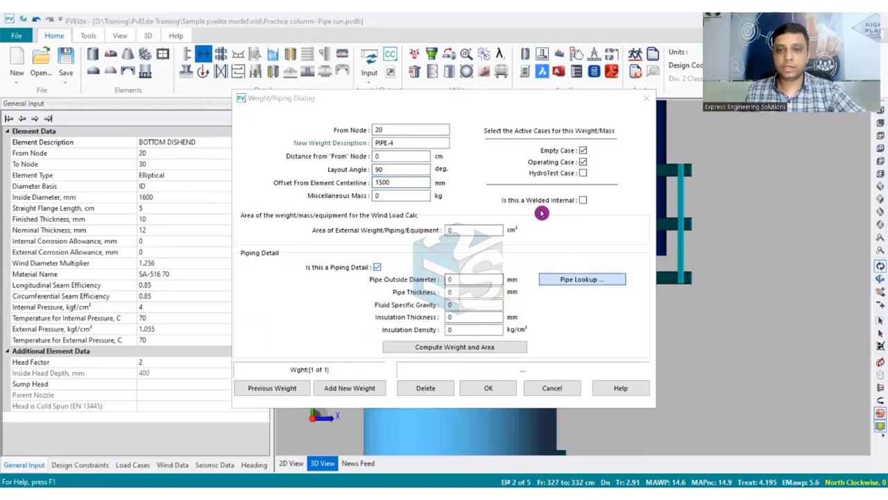
click(519, 161)
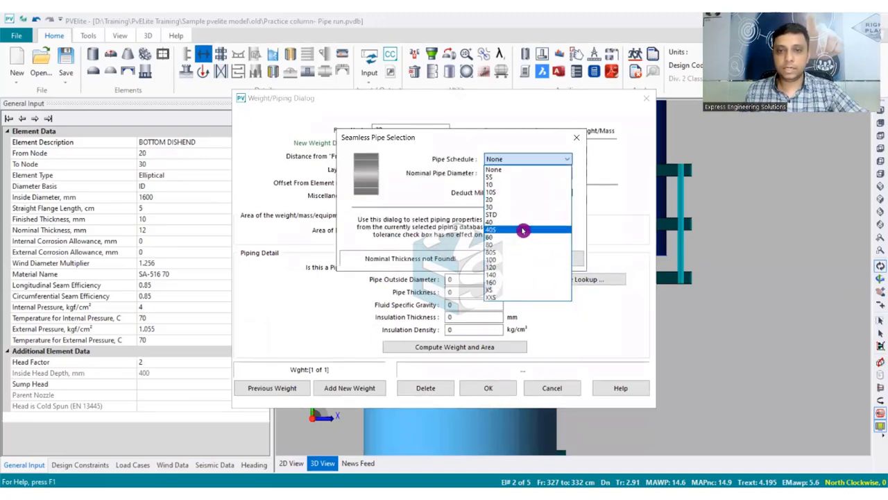
click(521, 221)
click(528, 173)
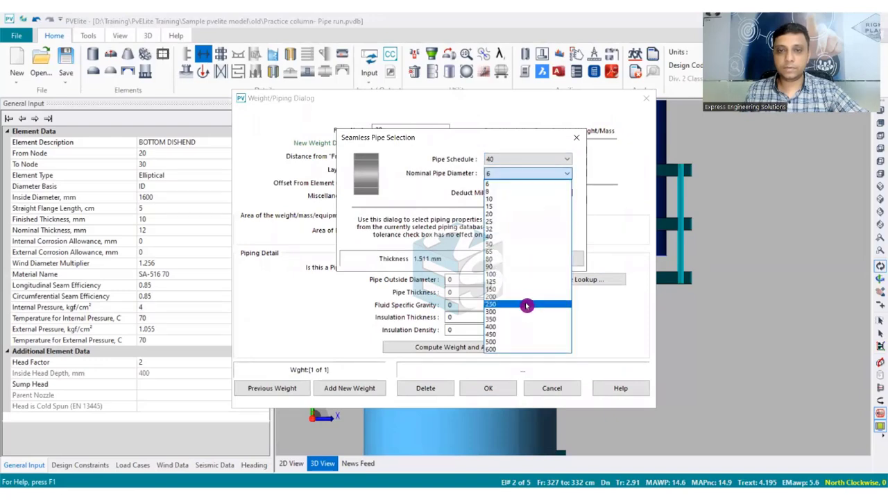
click(527, 319)
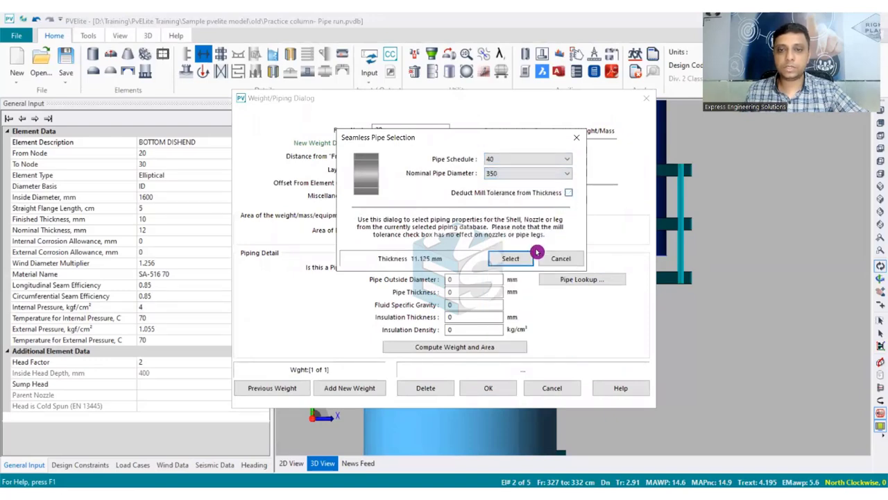
click(512, 259)
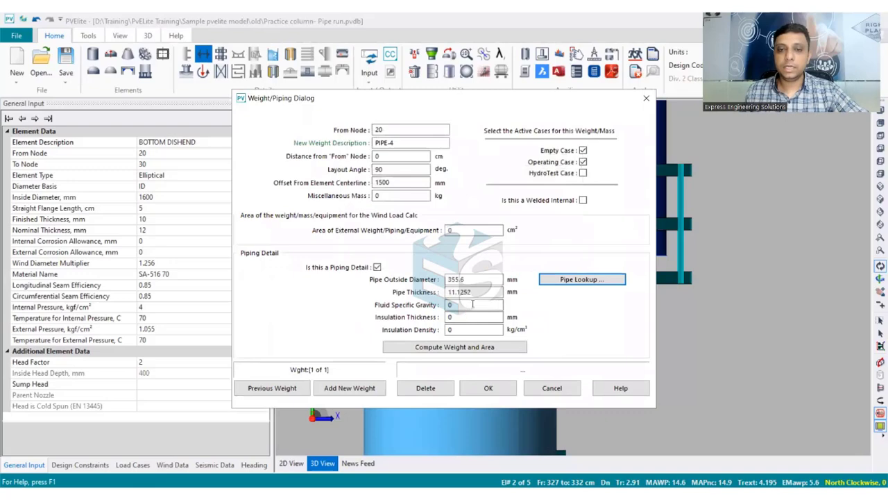
Set PIPE-4's fluid specific gravity to 0.8 and insulation to 50 mm at 0.00016 kg/cm³, then compute its weight and area and accept
double_click(473, 304)
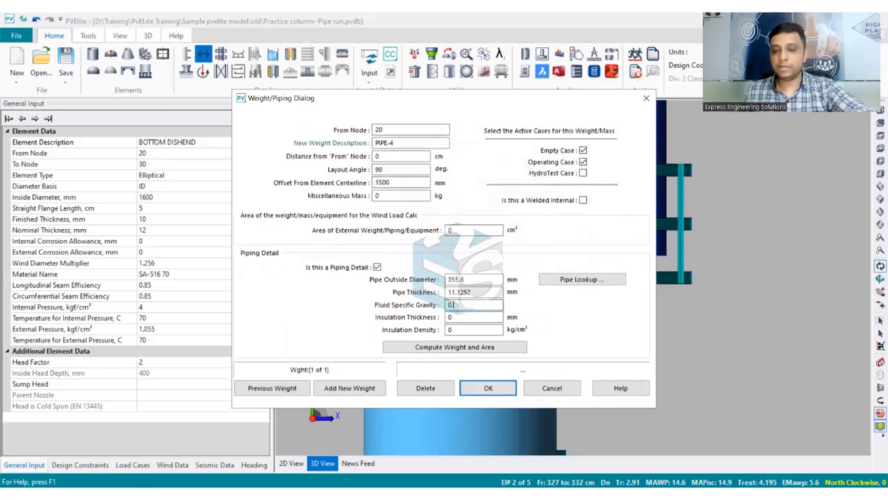
double_click(475, 317)
text(5)
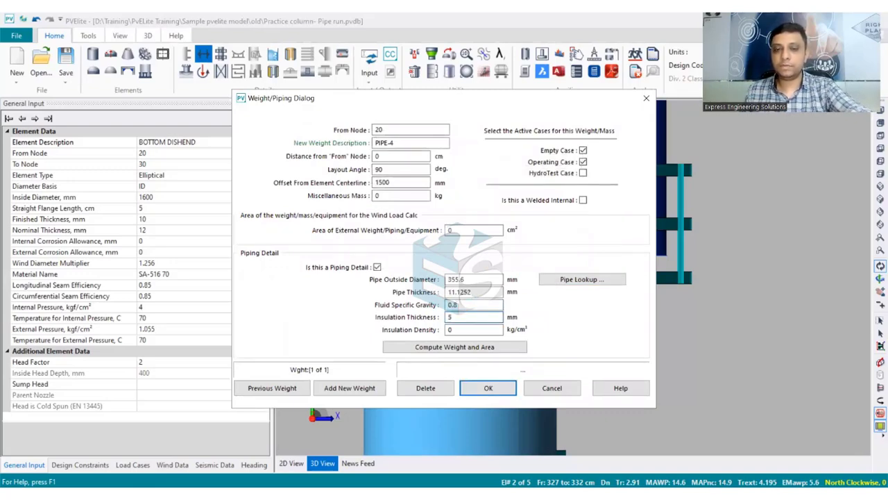
text(0)
double_click(478, 329)
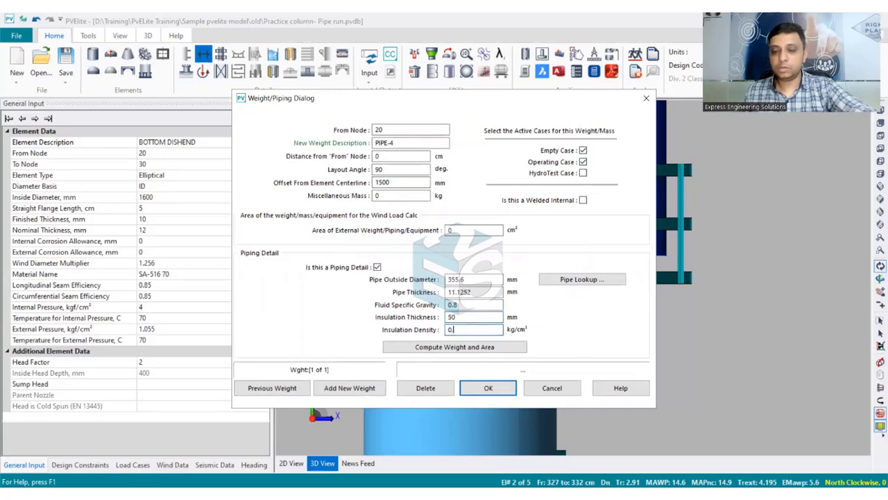
click(486, 348)
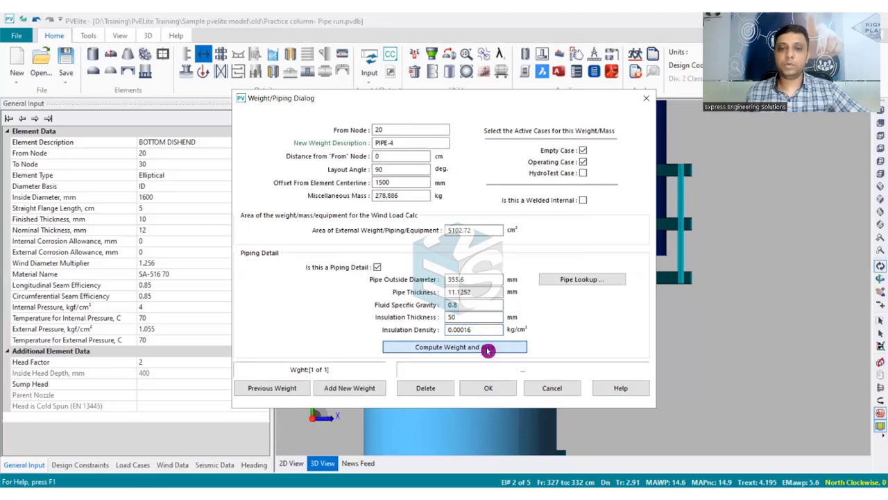
click(511, 382)
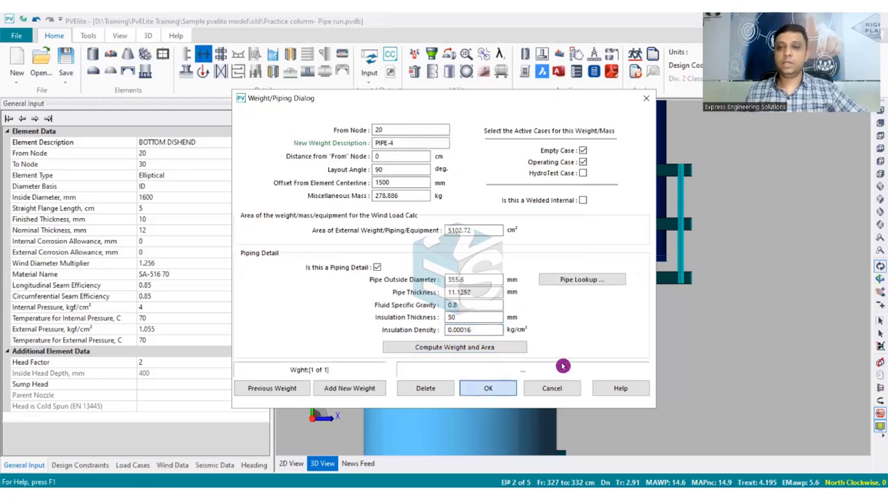
Add a weight named PIPE-5 to the skirt, include it in the empty case, and set a 90° layout angle and 1500 mm centreline offset
scroll(637, 264, up, 3)
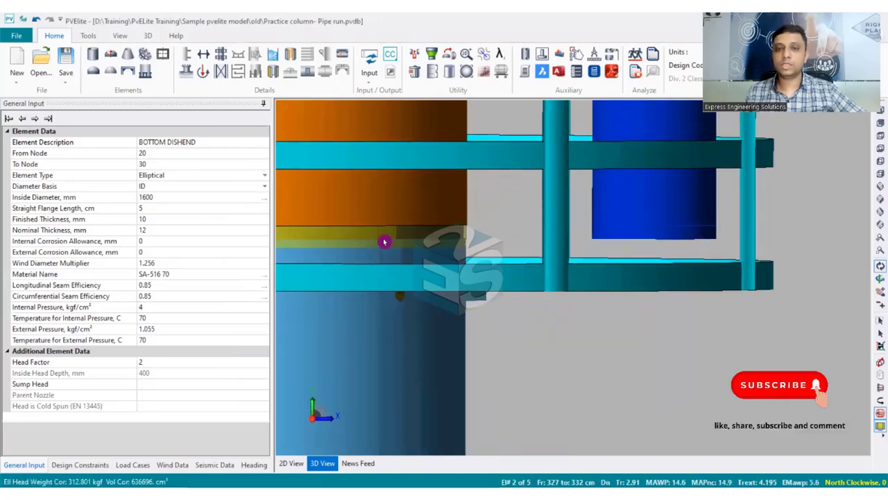
scroll(674, 272, down, 4)
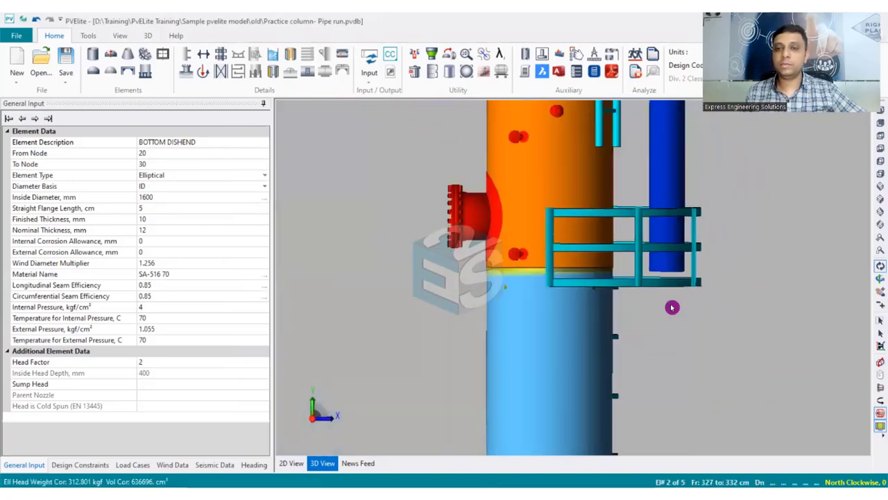
click(562, 362)
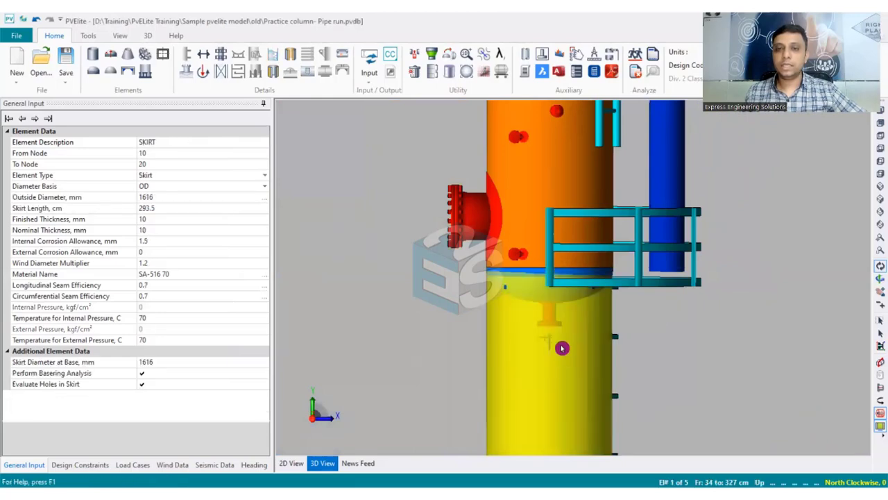
click(206, 59)
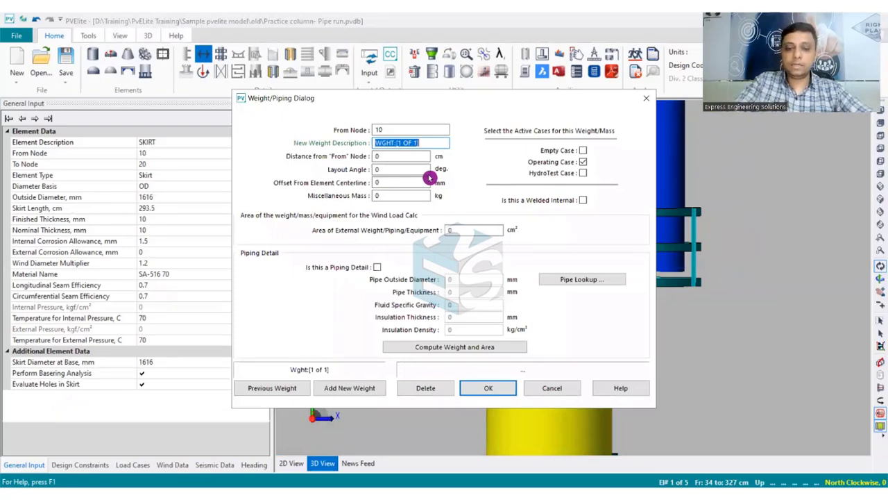
text(PIPE-S)
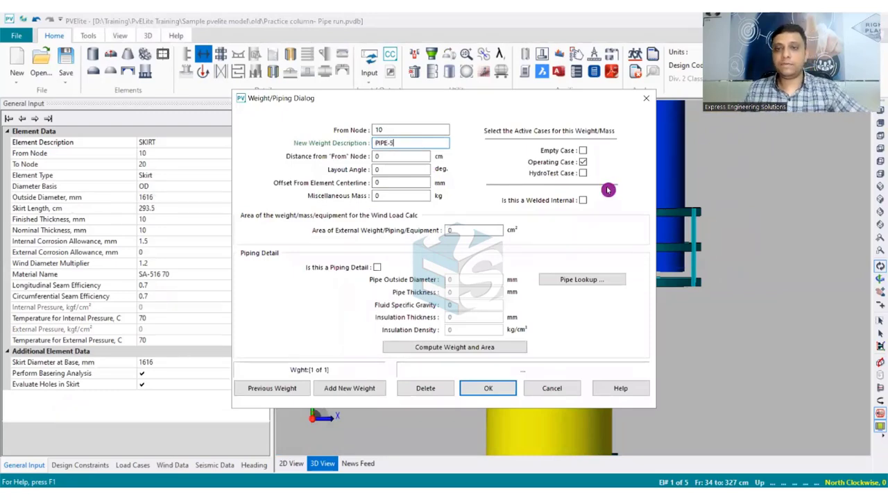
text(E-5)
click(583, 150)
click(414, 170)
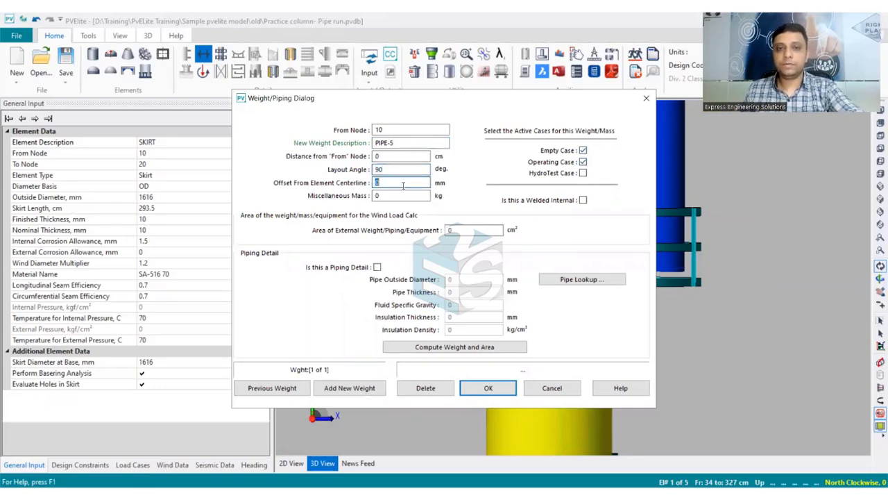
text(1500)
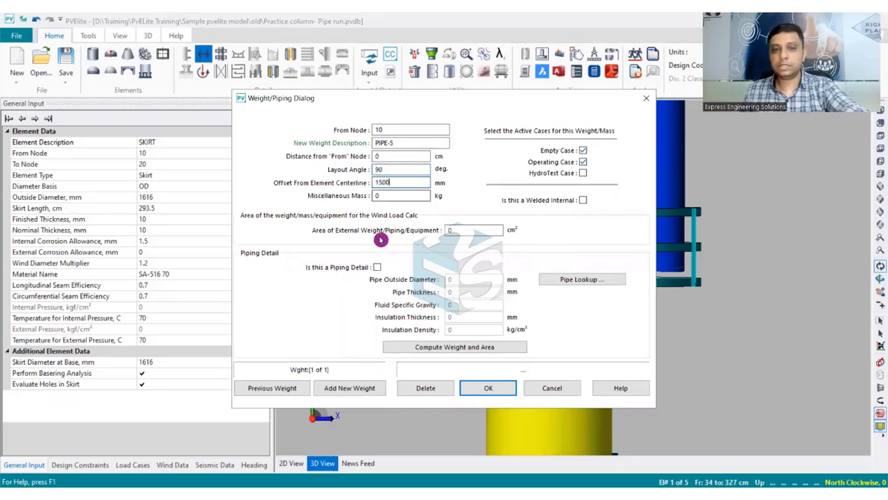
Mark PIPE-5 as a piping detail and apply a seamless schedule 40 pipe of 350 nominal diameter without mill tolerance deduction
click(377, 267)
click(557, 281)
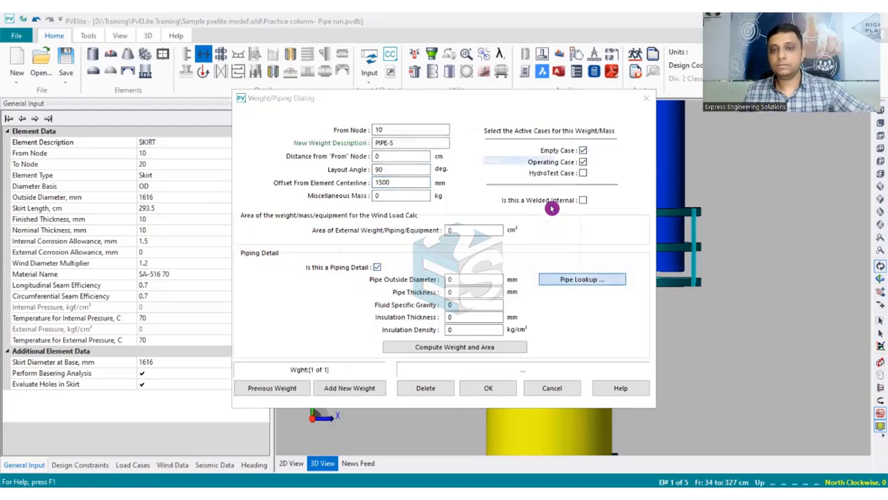
click(538, 159)
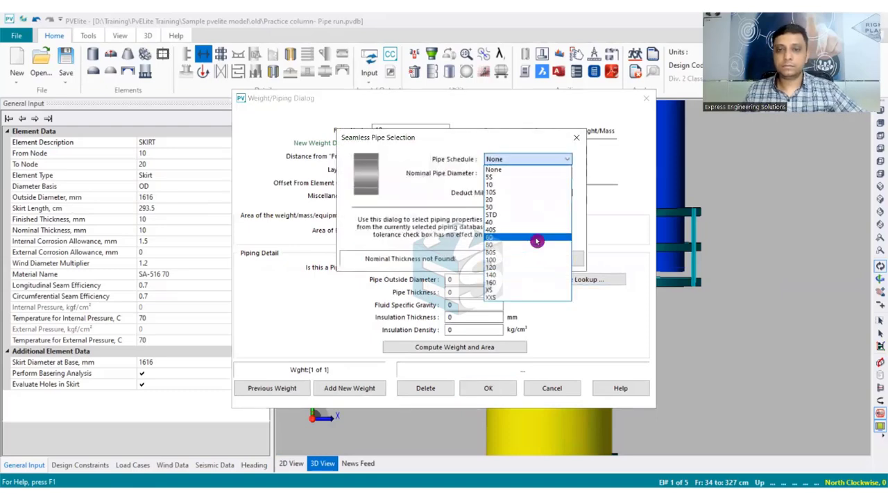
click(540, 222)
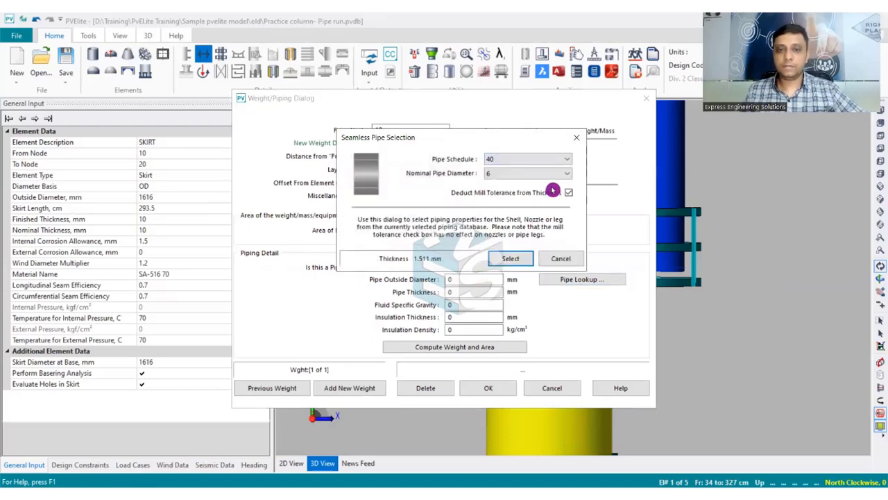
click(565, 174)
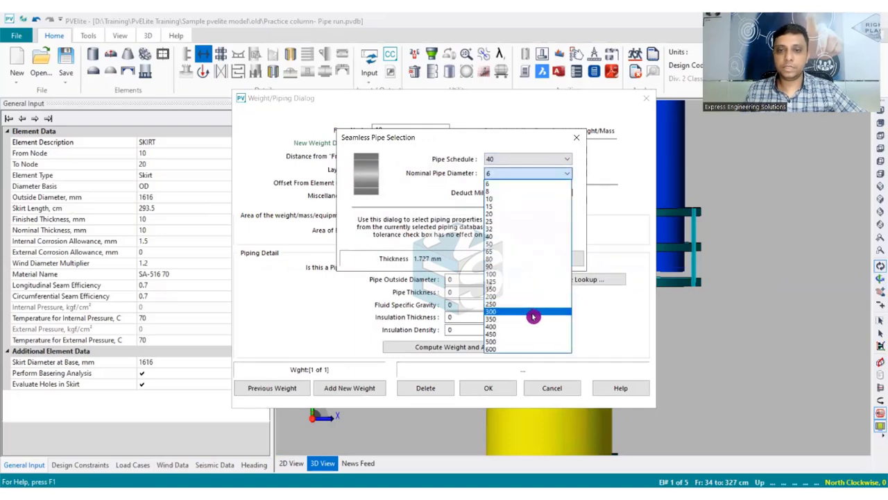
click(533, 316)
click(512, 259)
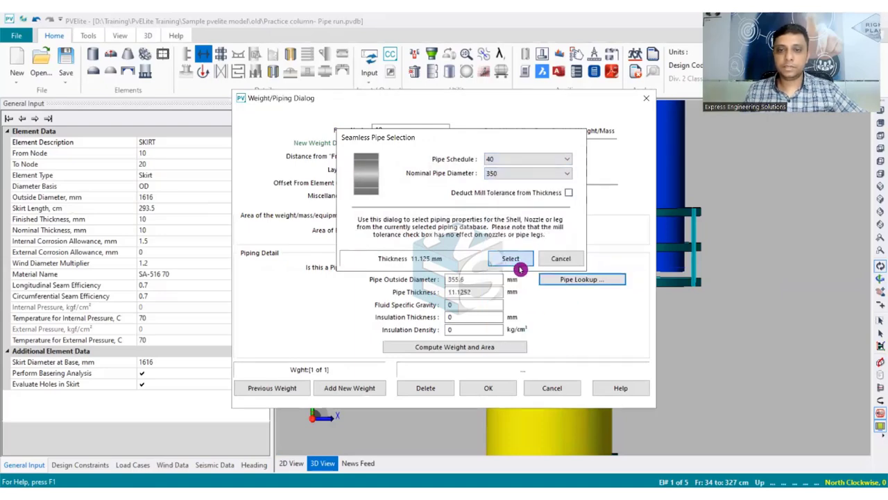
Set PIPE-5's fluid specific gravity to 0.8 and insulation to 50 mm at 0.00016 kg/cm³, then compute its weight and area and accept
double_click(475, 305)
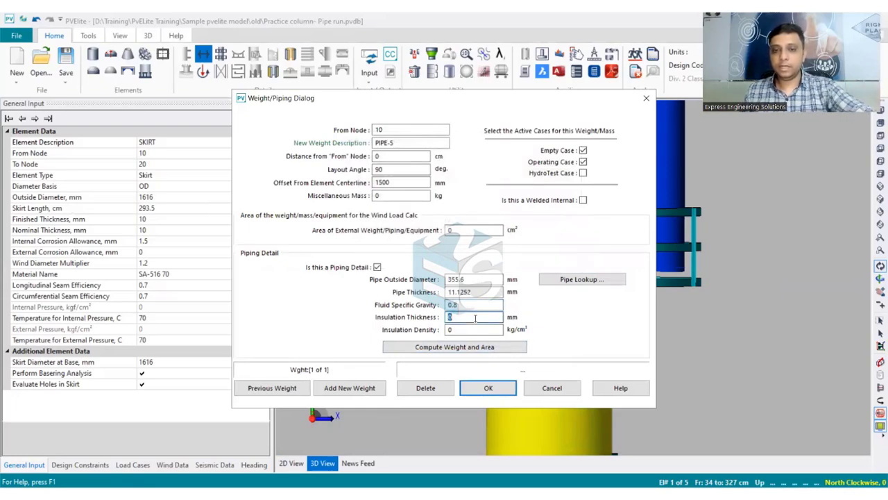
text(50)
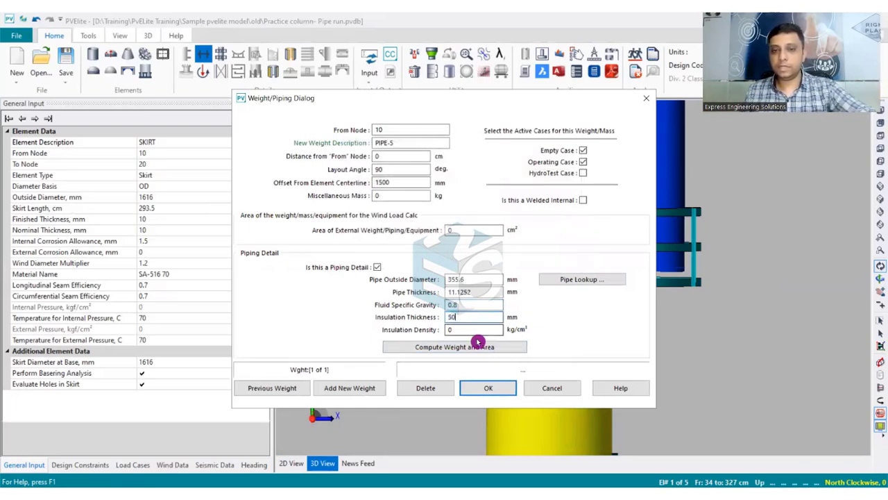
double_click(478, 330)
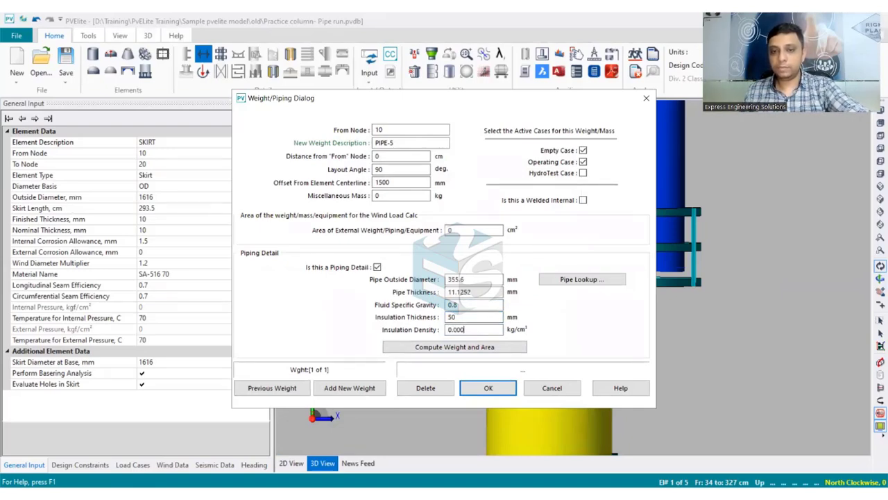
click(484, 348)
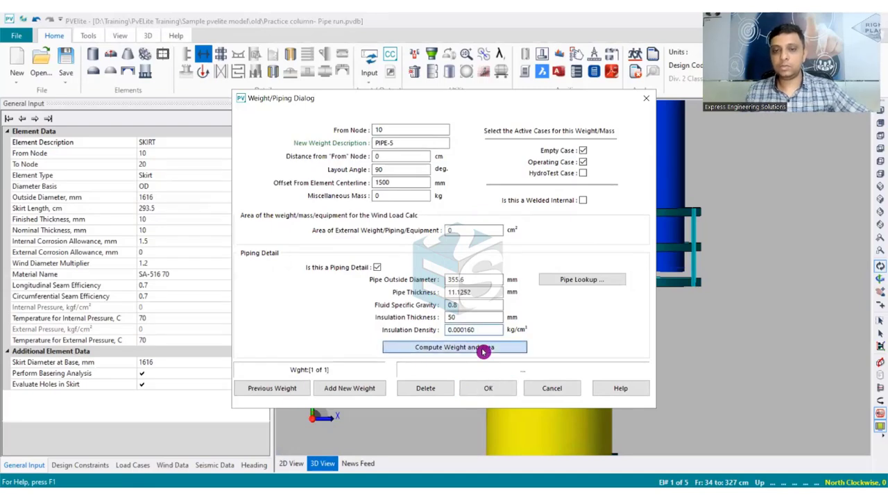
click(506, 388)
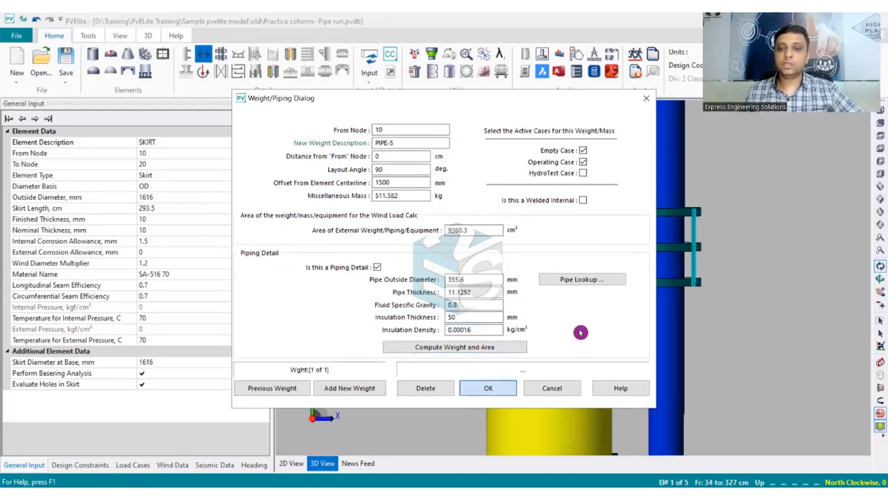
Check the complete pipe run along the column and run the vessel analysis to generate the calculation reports
scroll(568, 339, down, 5)
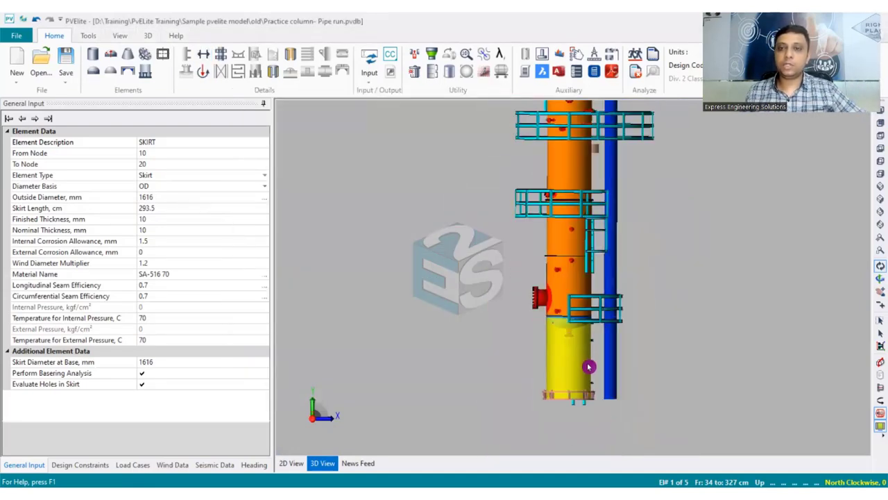
scroll(600, 222, up, 3)
scroll(600, 222, down, 2)
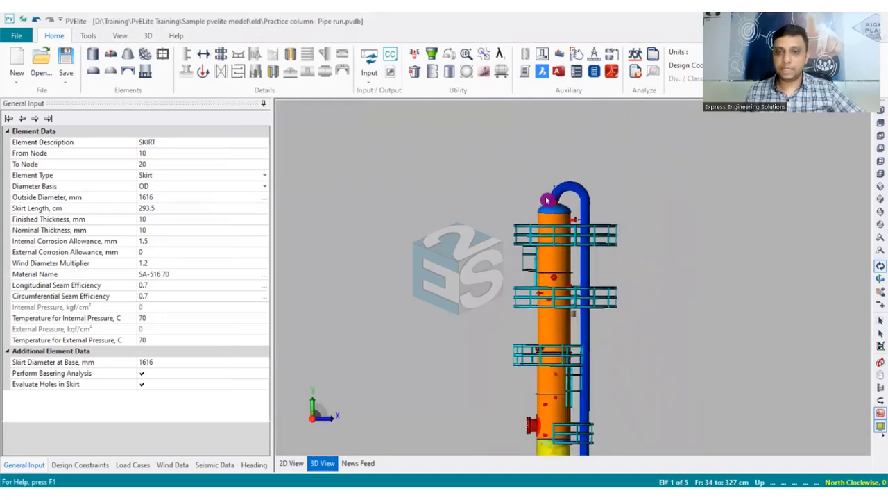
scroll(576, 342, down, 2)
scroll(591, 434, up, 3)
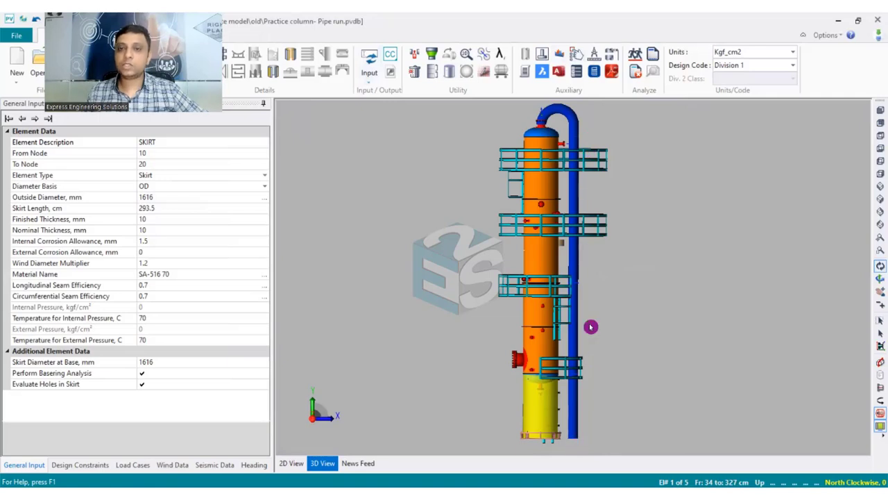
click(636, 60)
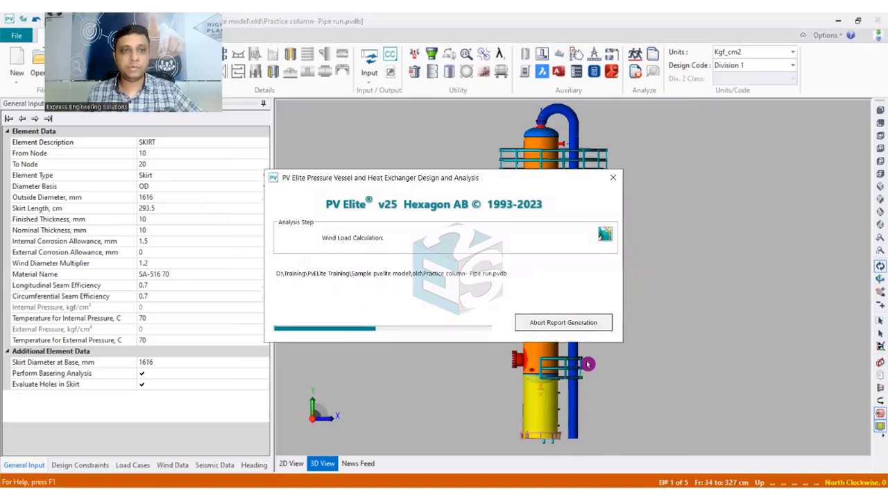
click(591, 289)
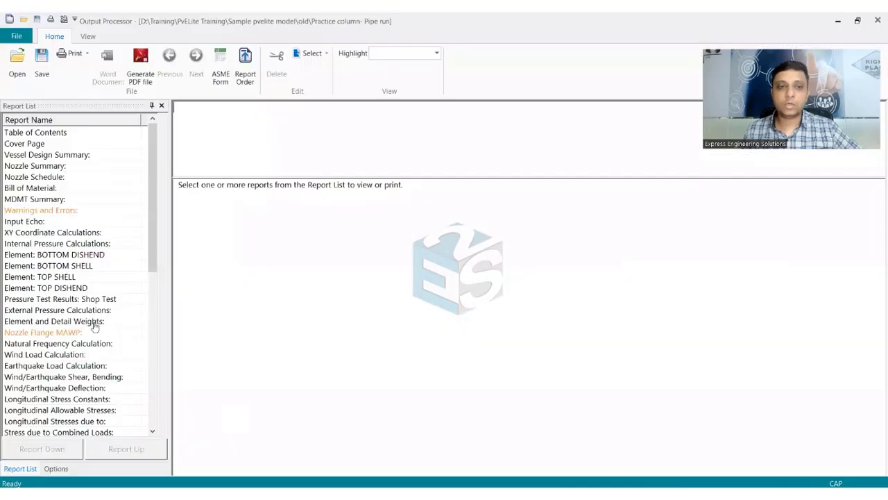
Open the Wind Load Calculation report and find the table of wind loads on masses, equipment and piping
scroll(89, 336, down, 4)
scroll(89, 336, down, 5)
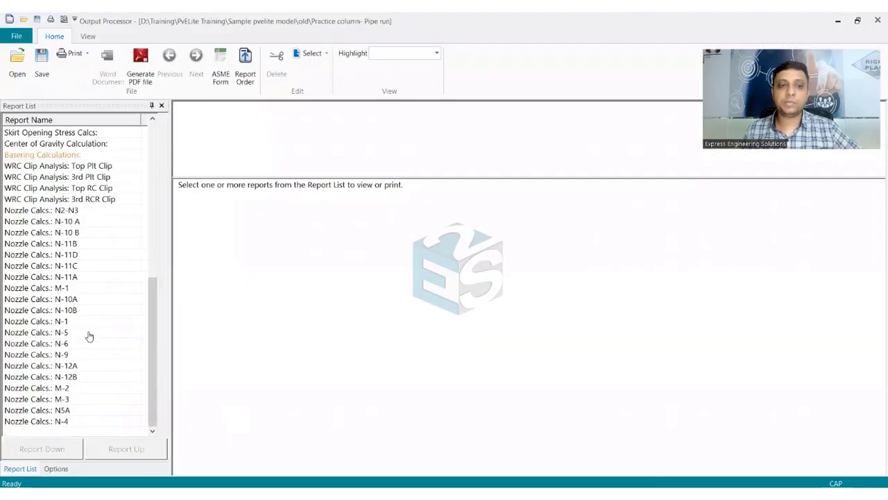
scroll(93, 335, up, 9)
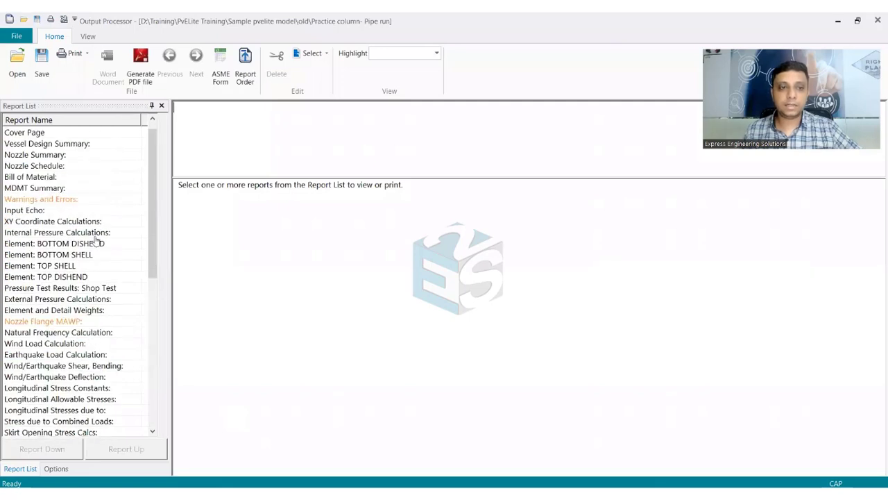
click(100, 367)
click(82, 343)
scroll(363, 336, down, 6)
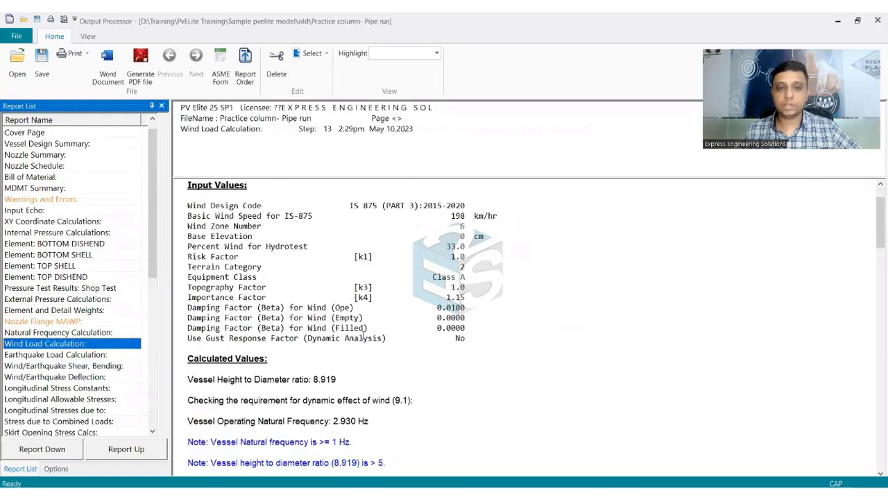
scroll(363, 336, down, 10)
scroll(363, 336, up, 6)
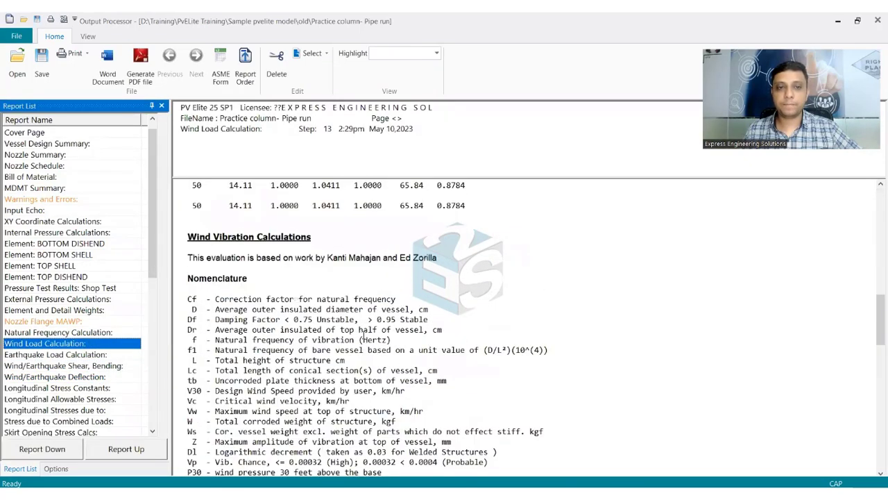
scroll(363, 336, down, 15)
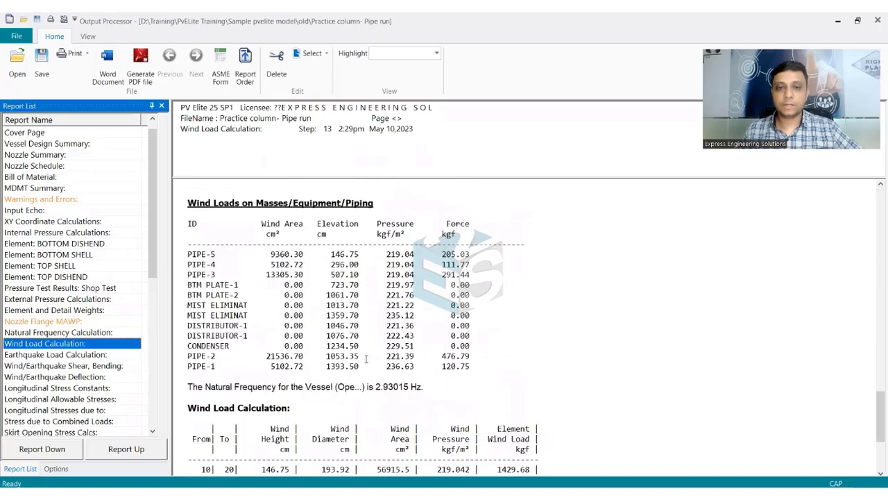
scroll(366, 358, up, 6)
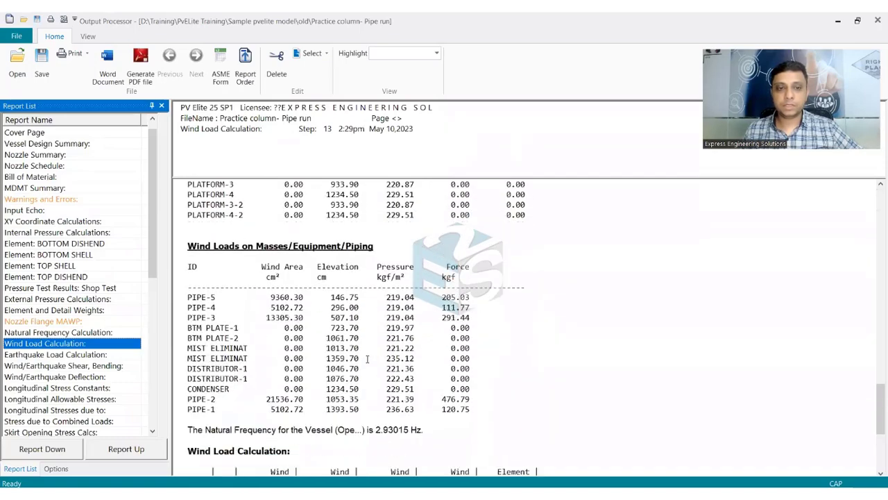
Highlight the PIPE-1 to PIPE-5 rows and the wind forces of PIPE-3 to PIPE-5 for review
drag(181, 295, 486, 318)
drag(185, 397, 479, 411)
drag(438, 296, 478, 318)
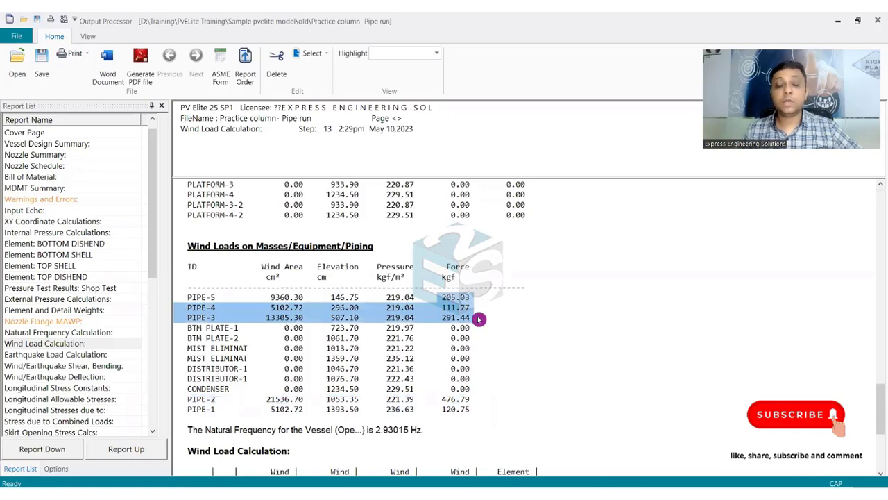
Review the element wind load table and the Wind/Earthquake Shear, Bending report, and close the report viewer
scroll(488, 337, down, 5)
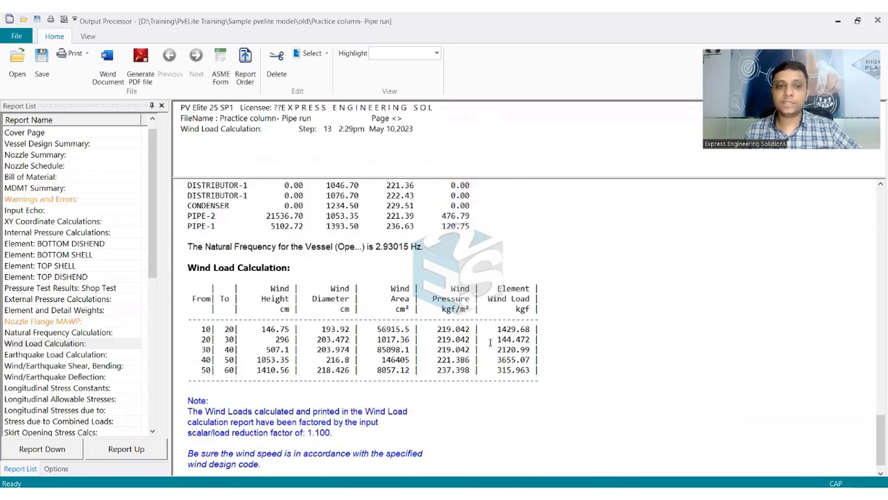
scroll(490, 343, up, 3)
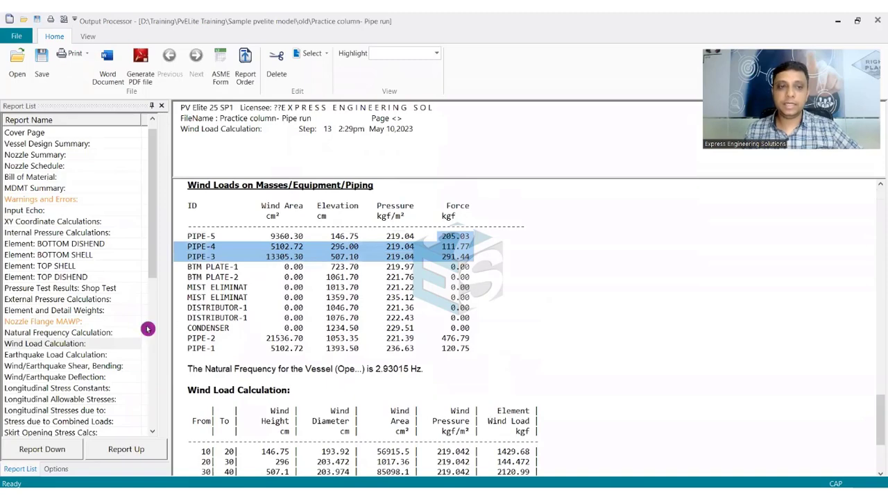
click(63, 365)
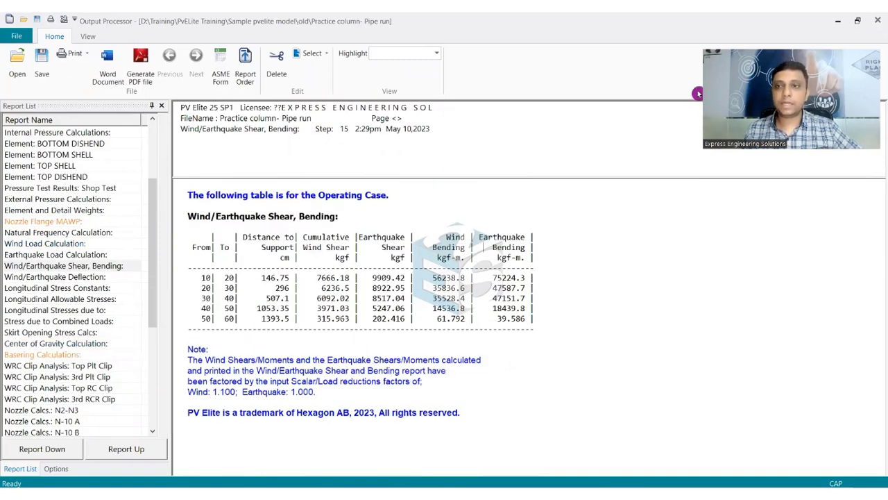
click(878, 21)
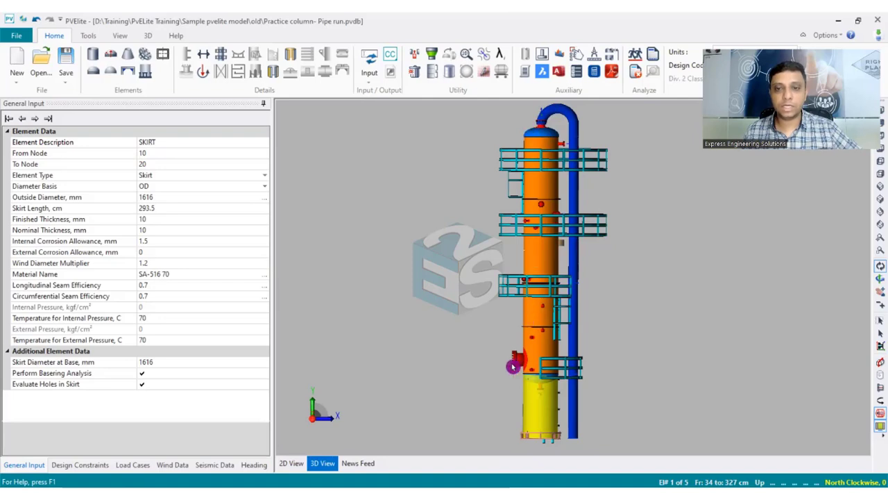
scroll(518, 365, up, 3)
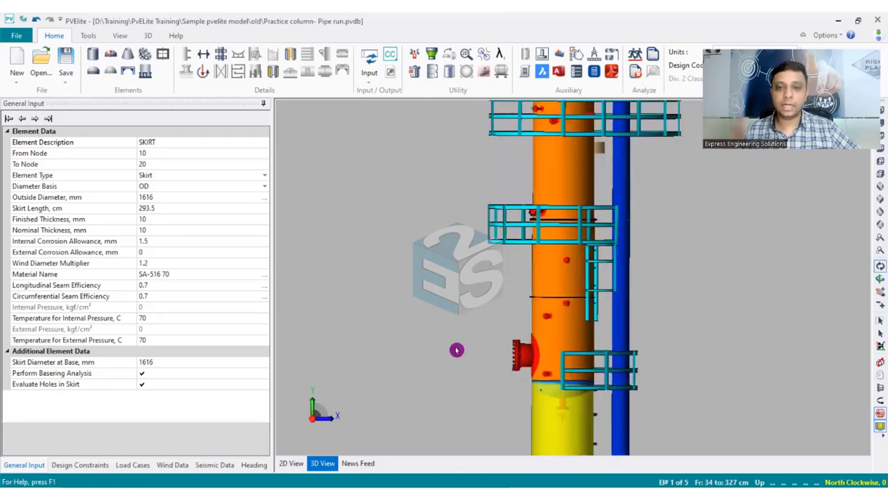
scroll(443, 345, down, 2)
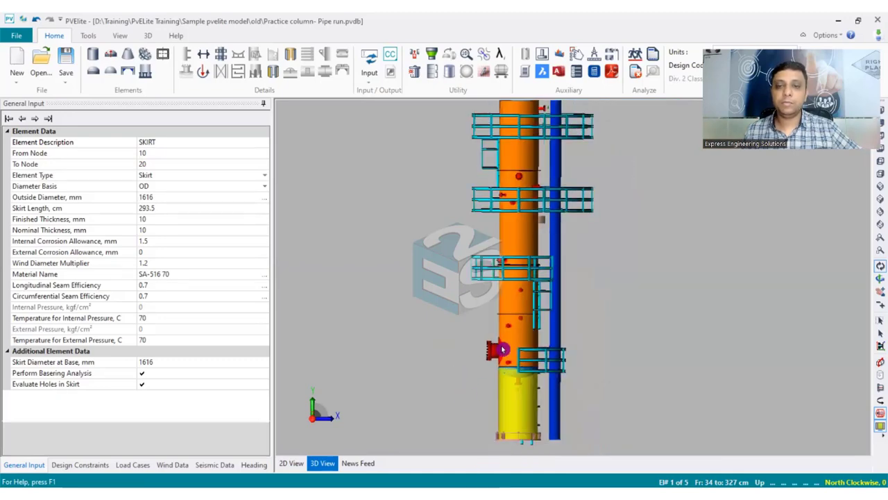
scroll(511, 351, down, 2)
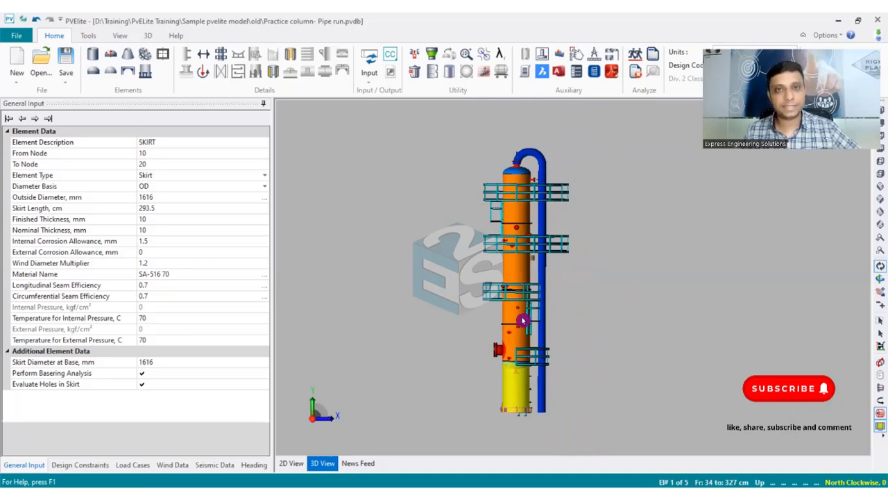
scroll(542, 191, up, 2)
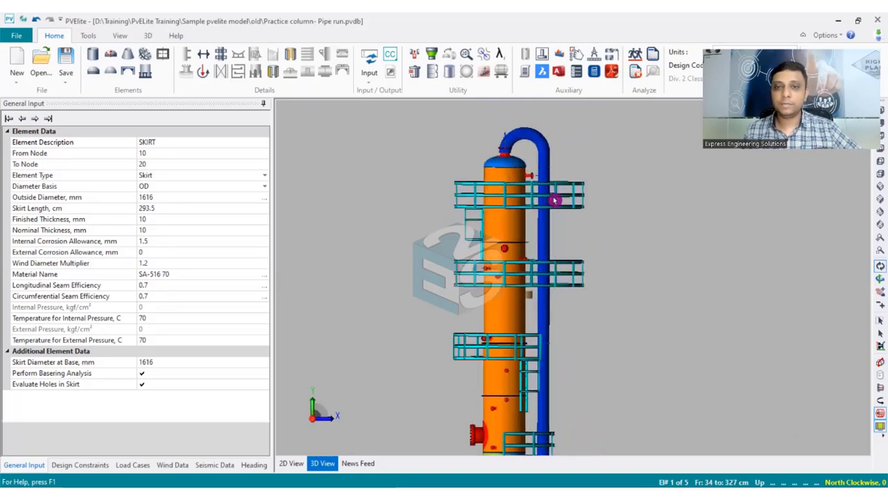
scroll(538, 215, down, 3)
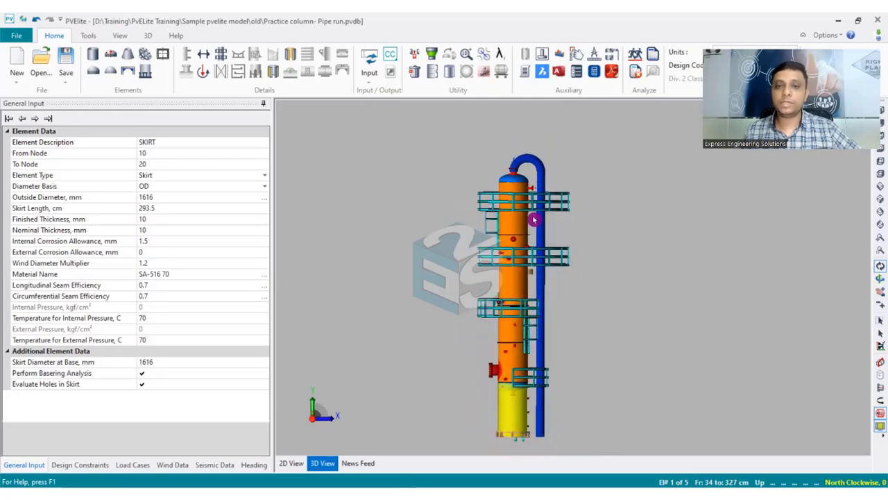
scroll(535, 230, up, 1)
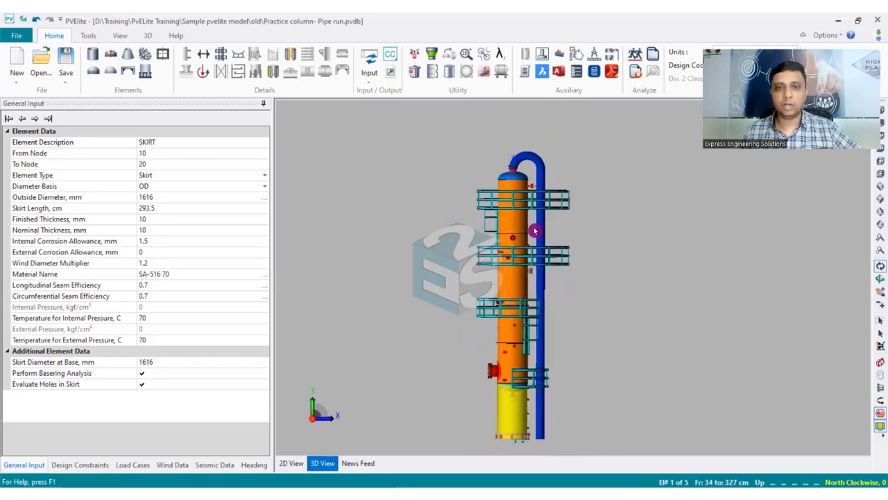